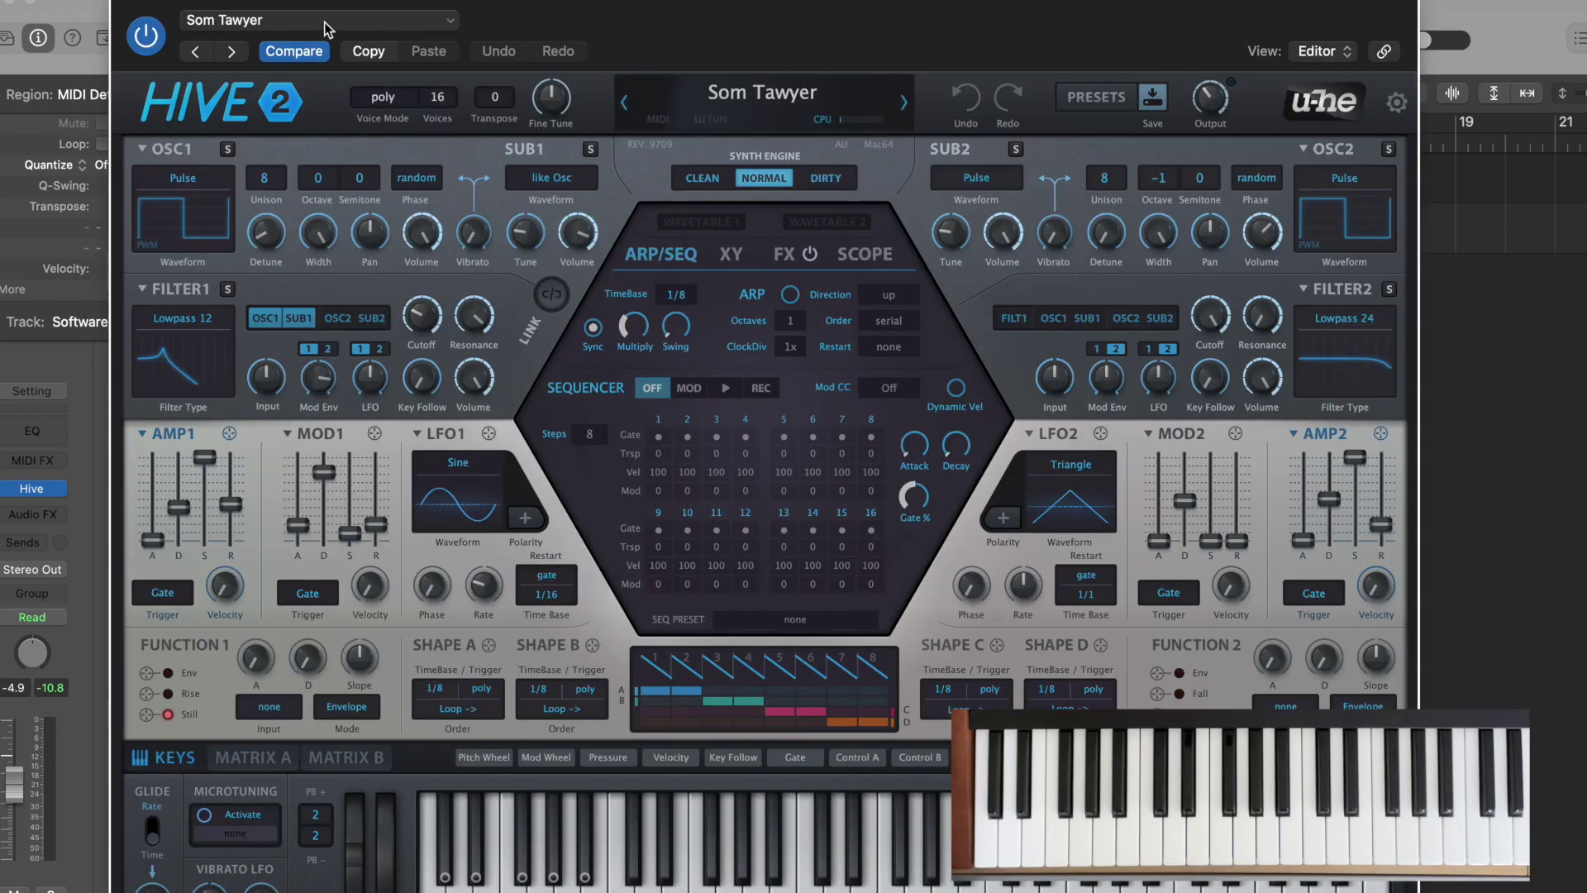
- Recall the plug-in's default setting and set the number of voices to 16
left_click(323, 29)
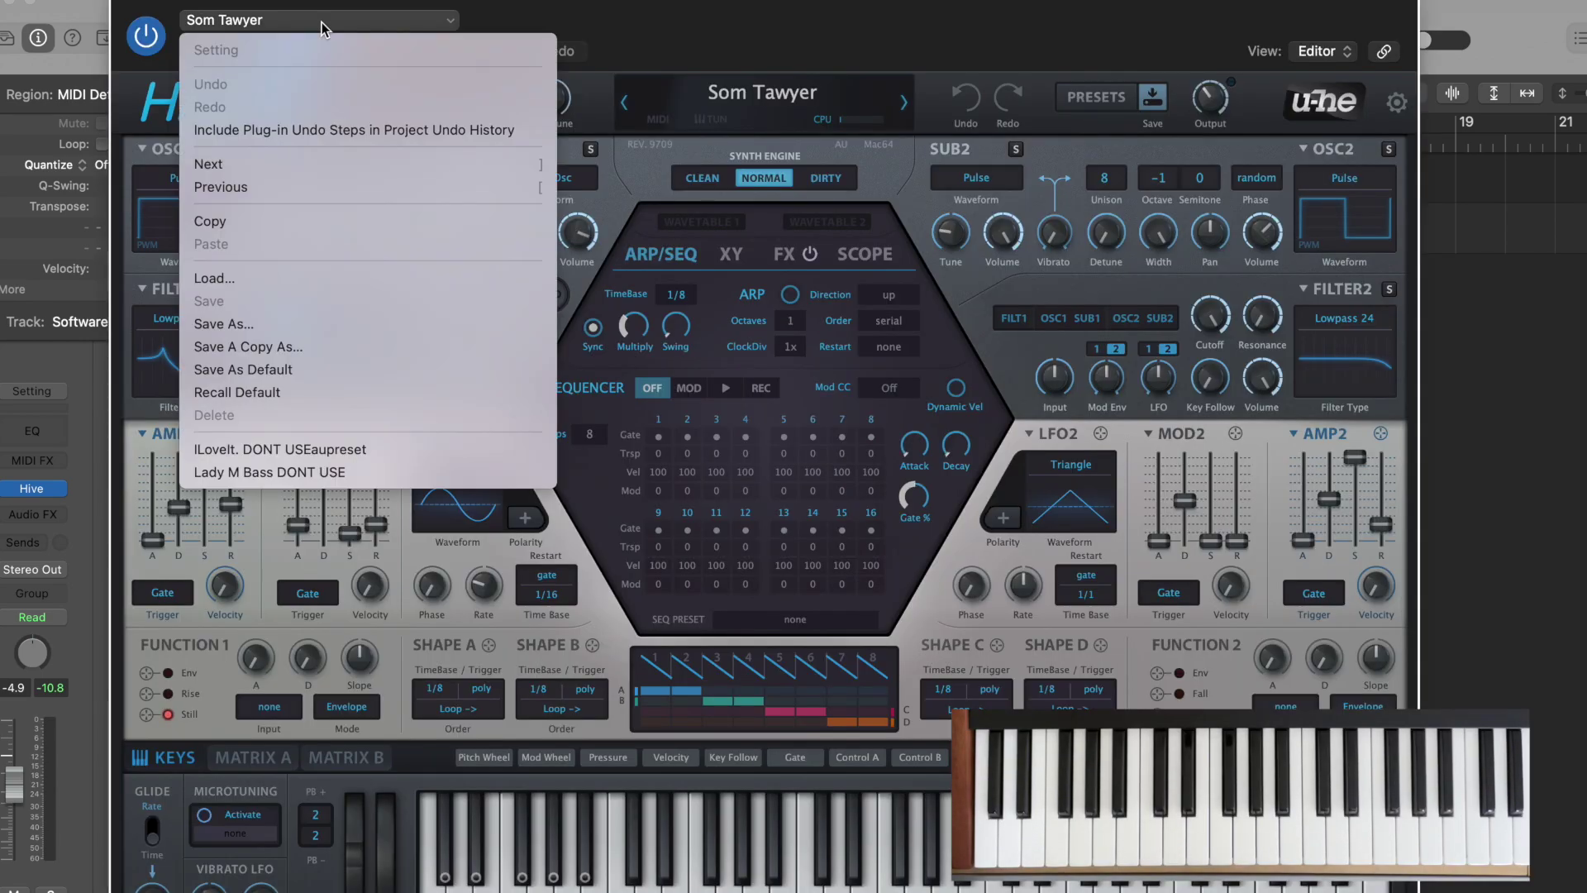
left_click(221, 395)
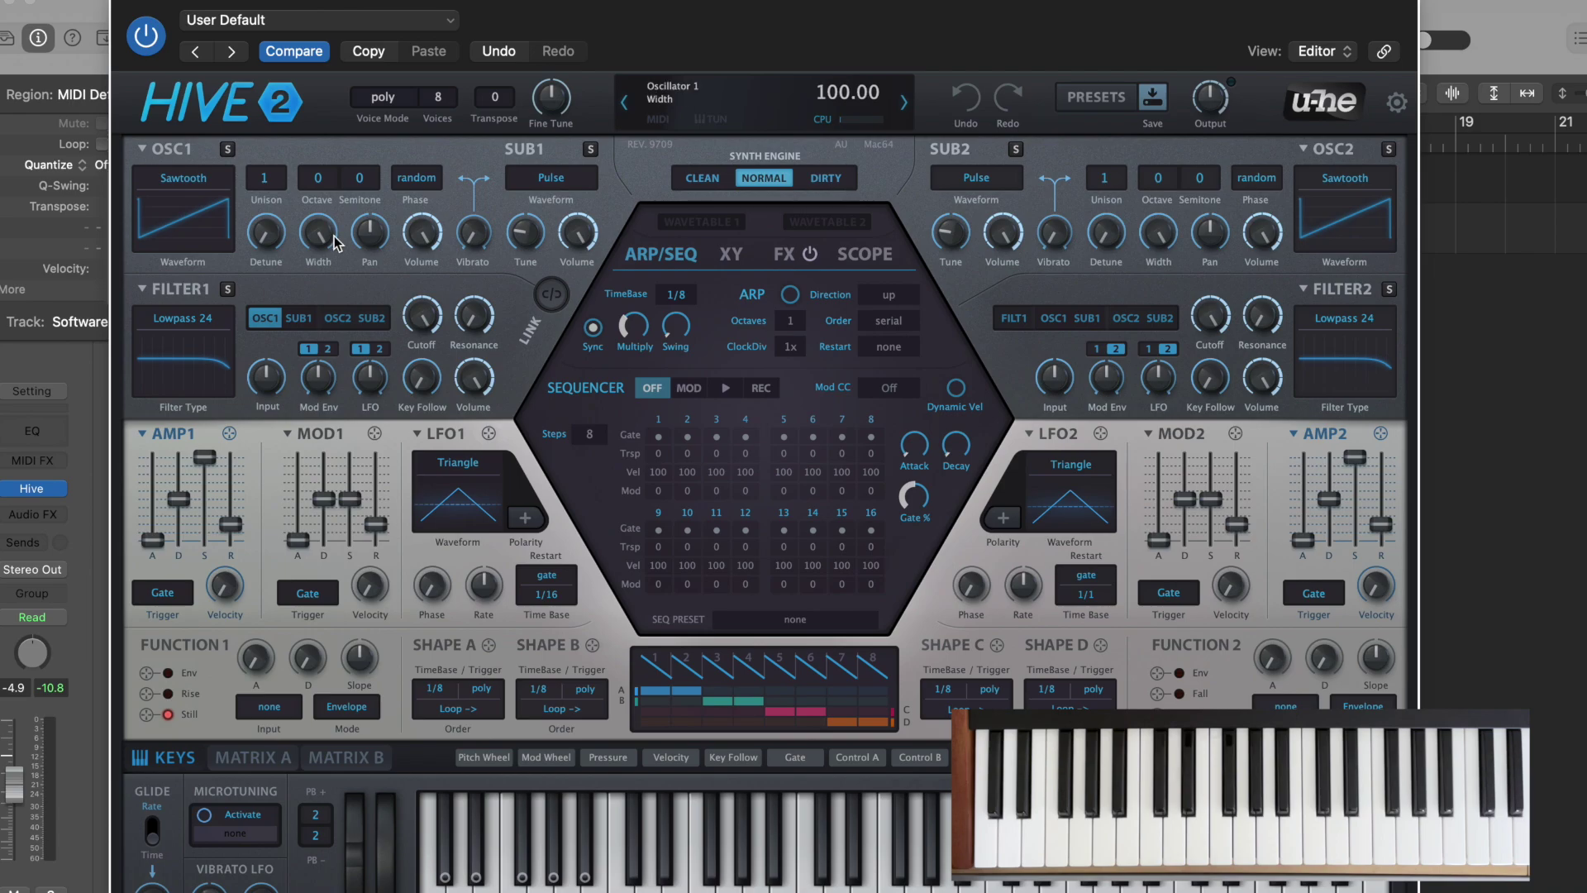
left_click(436, 103)
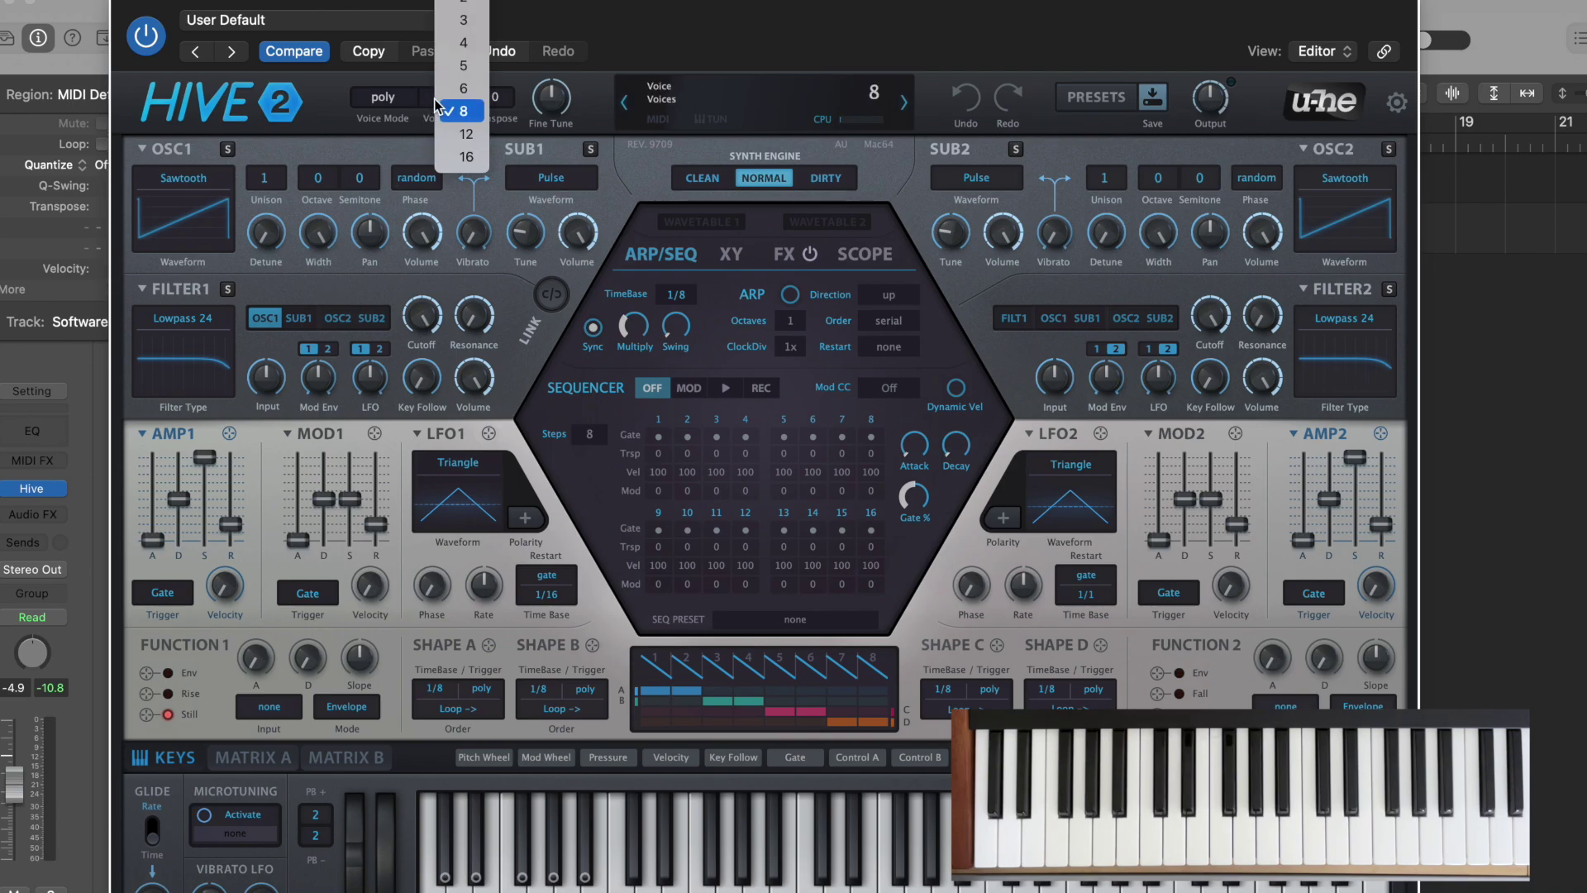
left_click(447, 159)
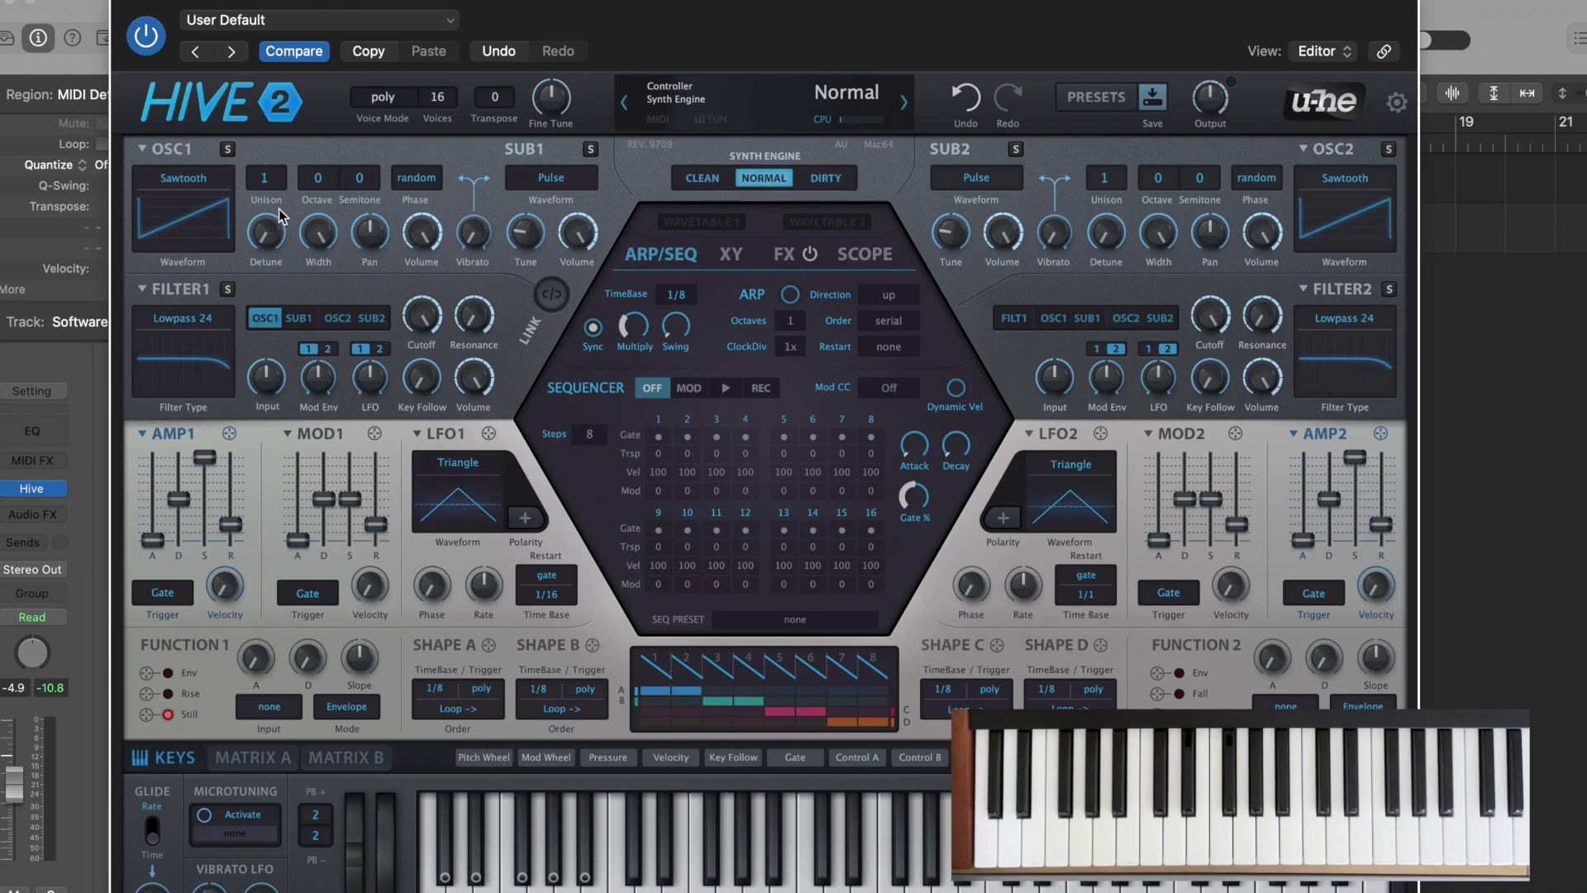
- Set oscillator 1 to a Pulse waveform with 8 unison voices and raise its detune slightly
left_click(184, 183)
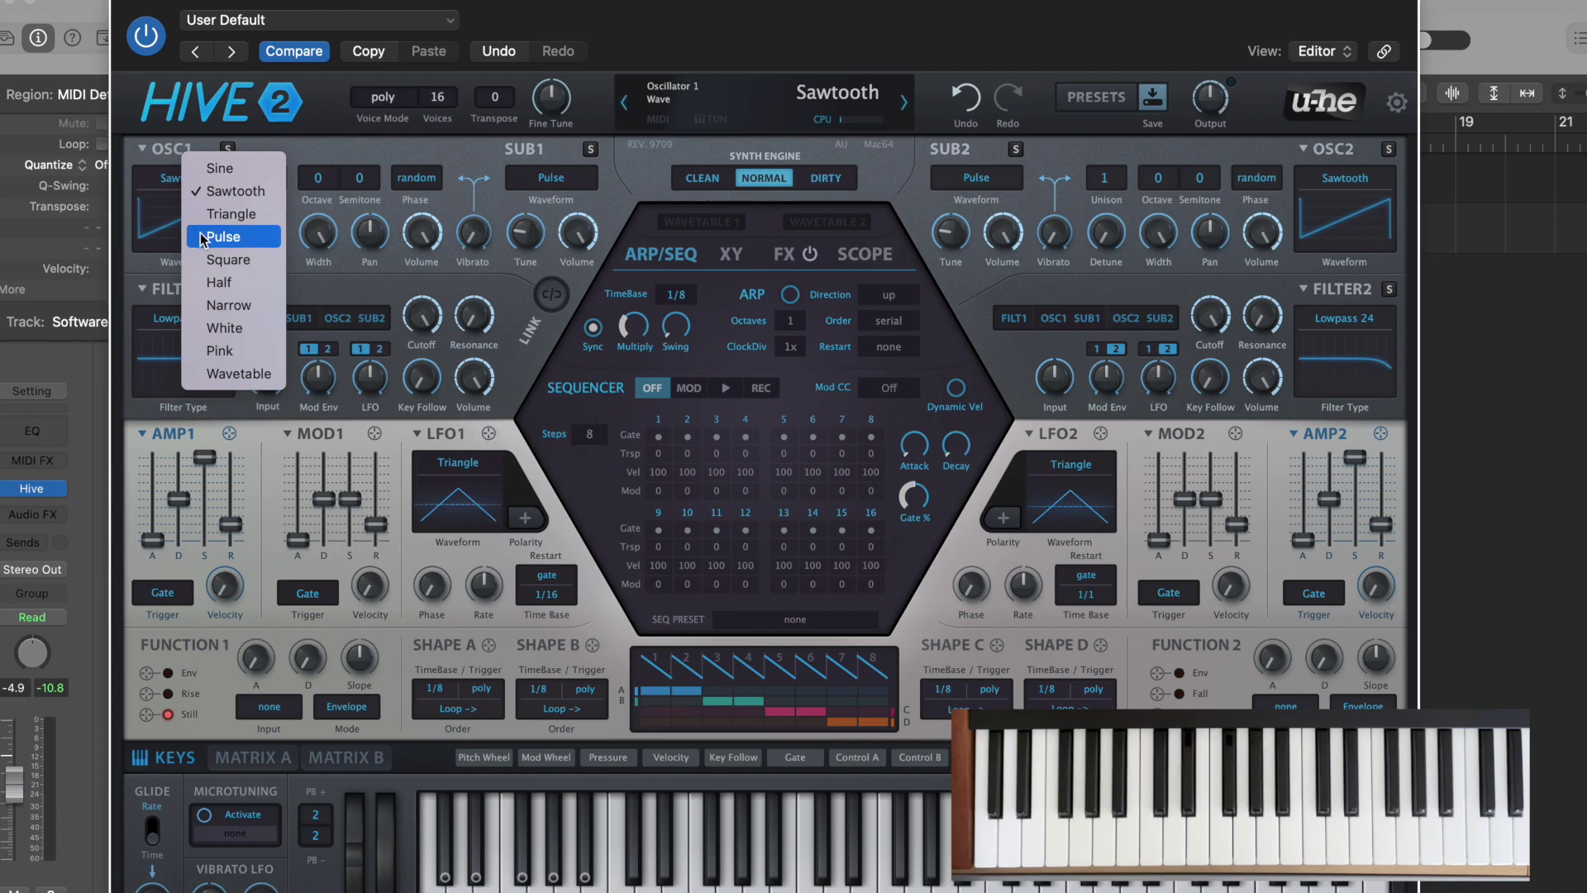
left_click(222, 237)
left_click(265, 178)
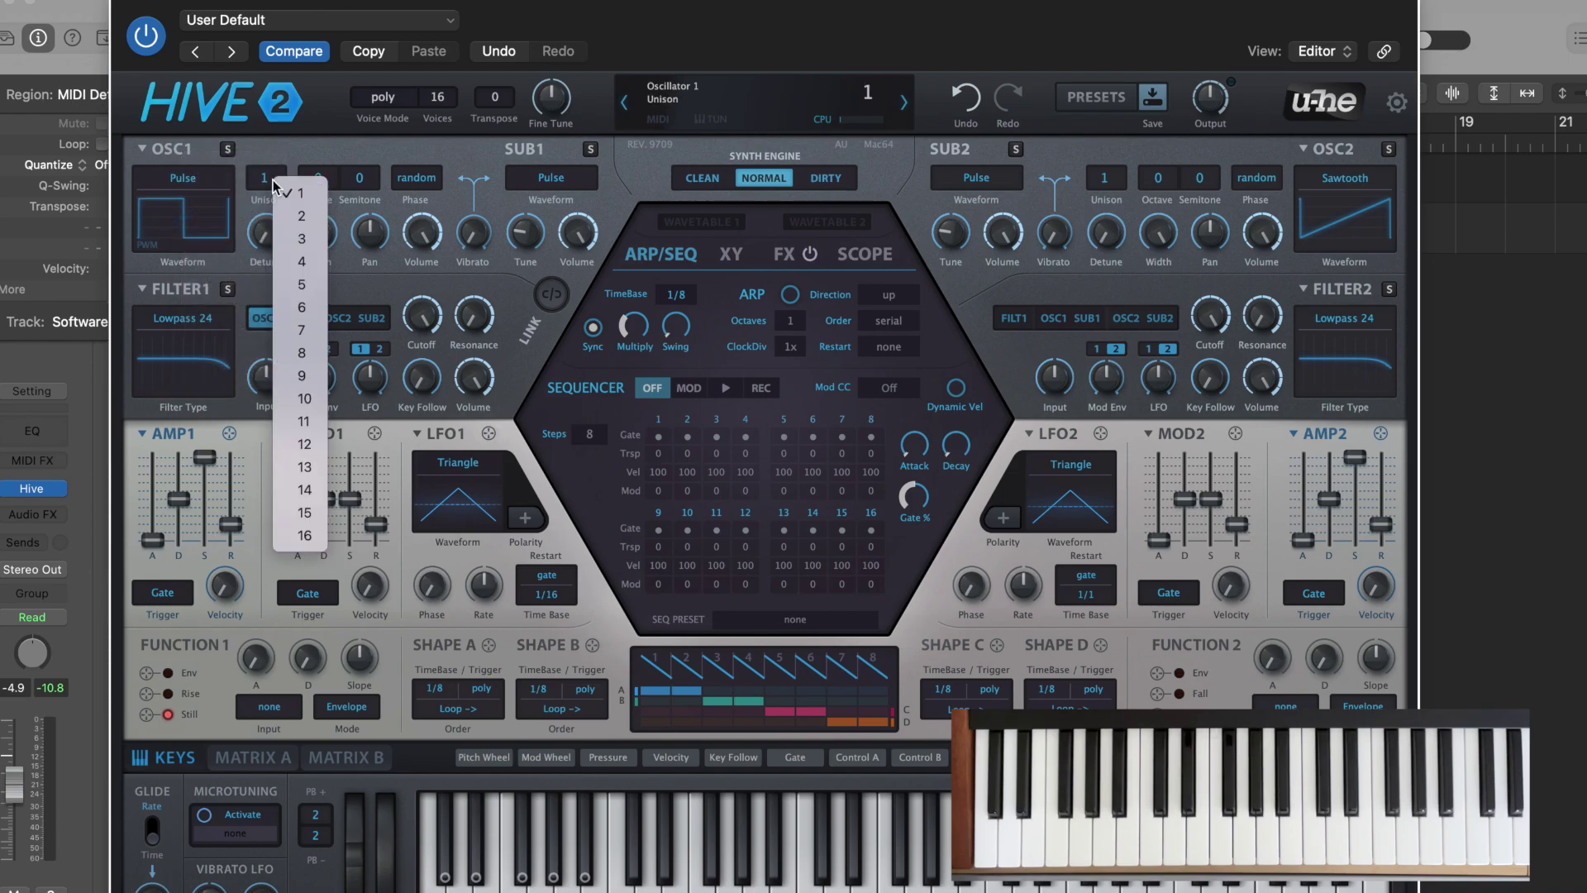
left_click(301, 352)
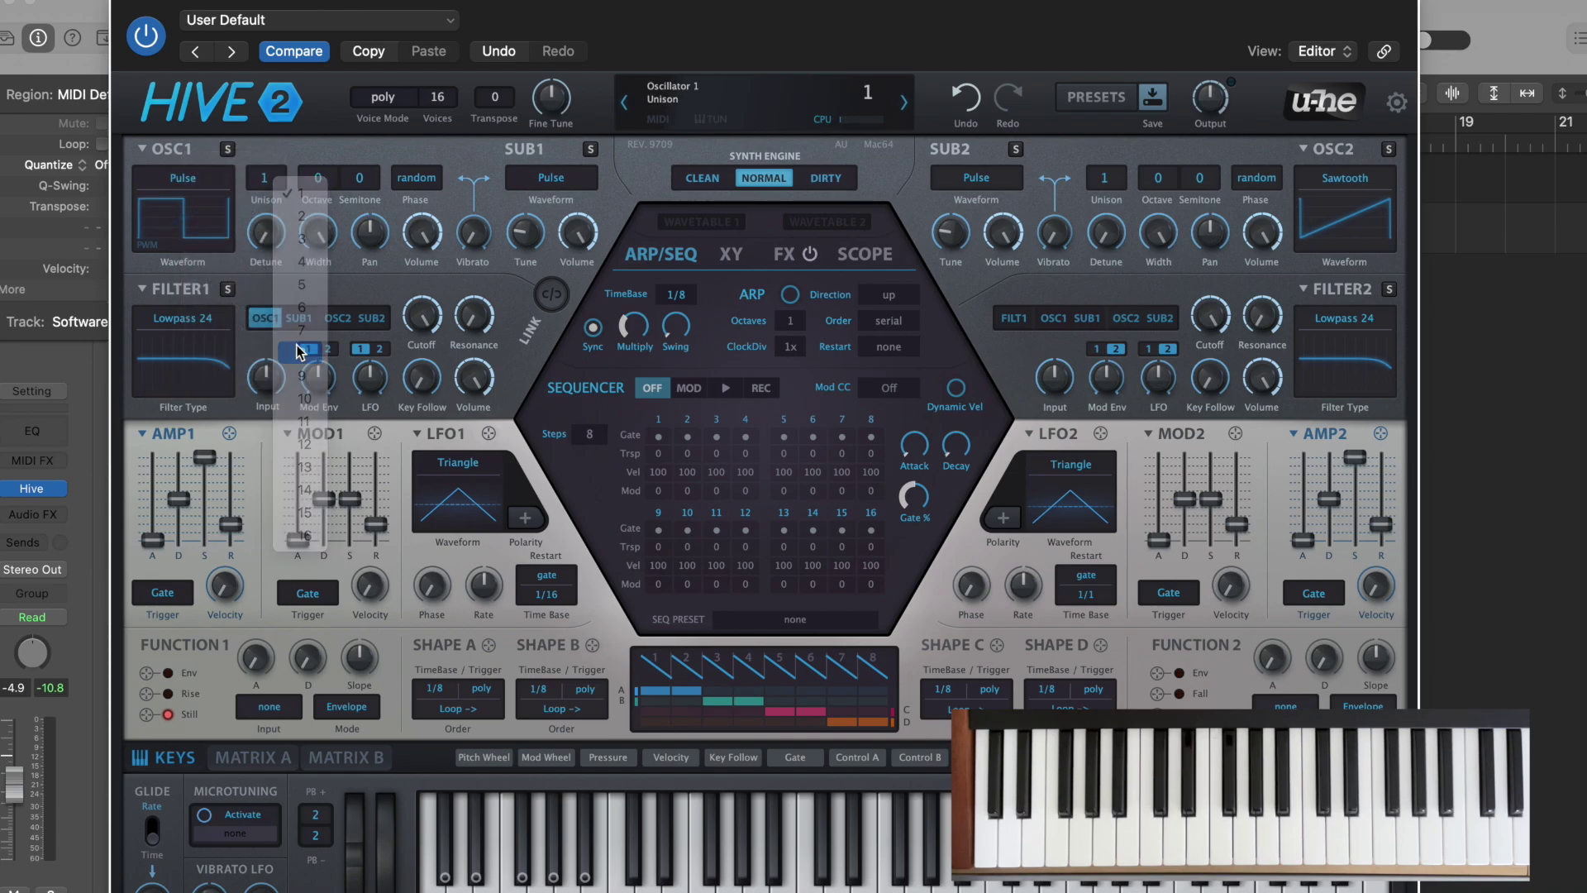
left_click_drag(268, 240, 266, 219)
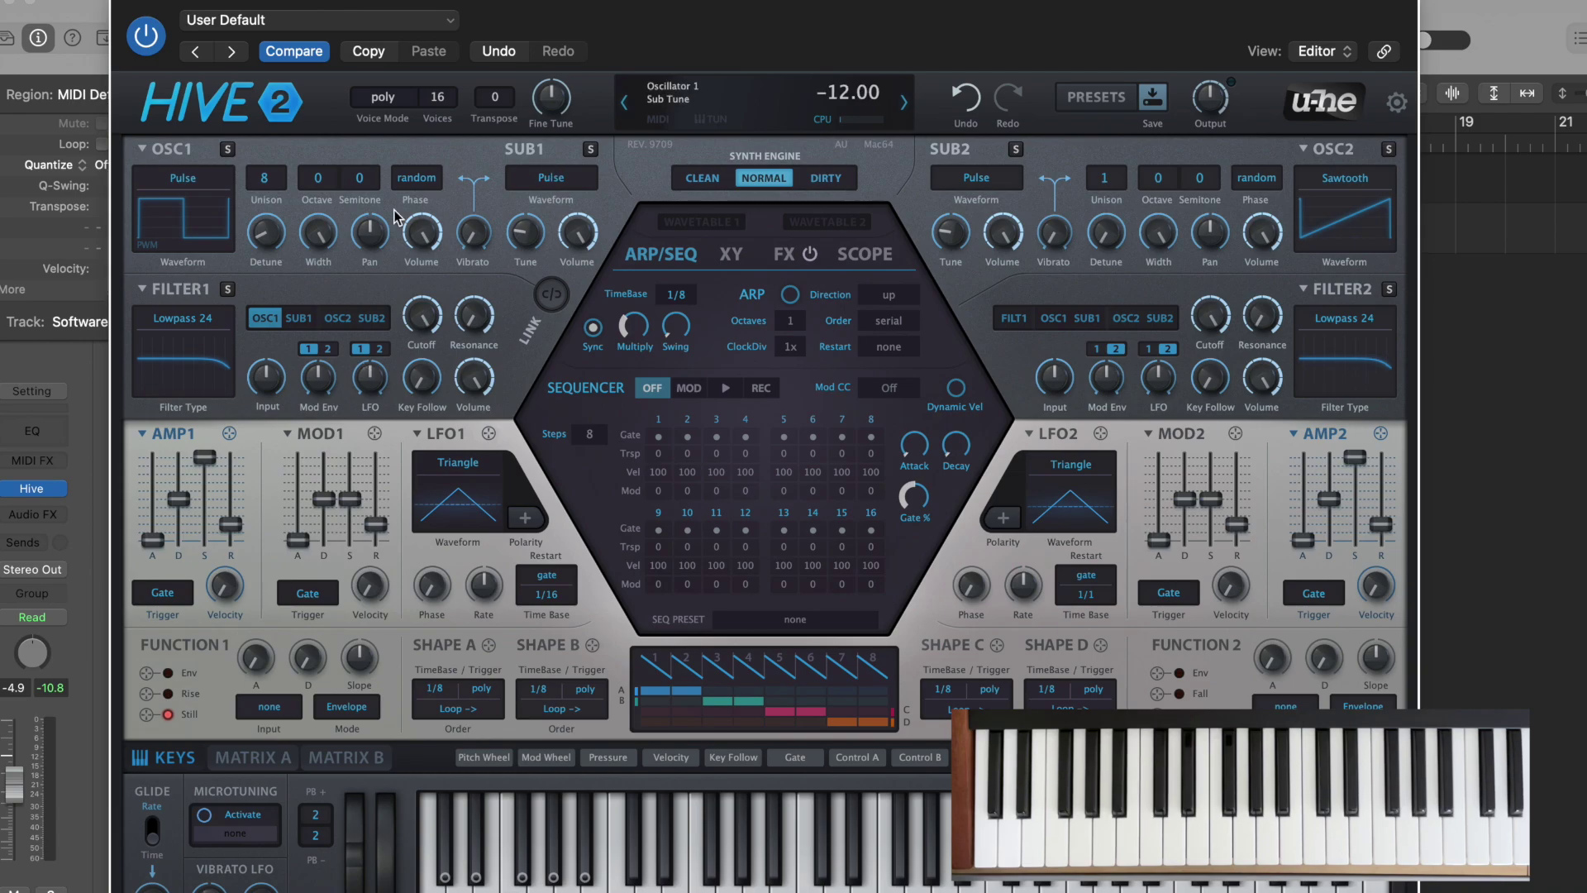
- Set the Sub 1 waveform to like Osc and lower its volume slightly
left_click(560, 184)
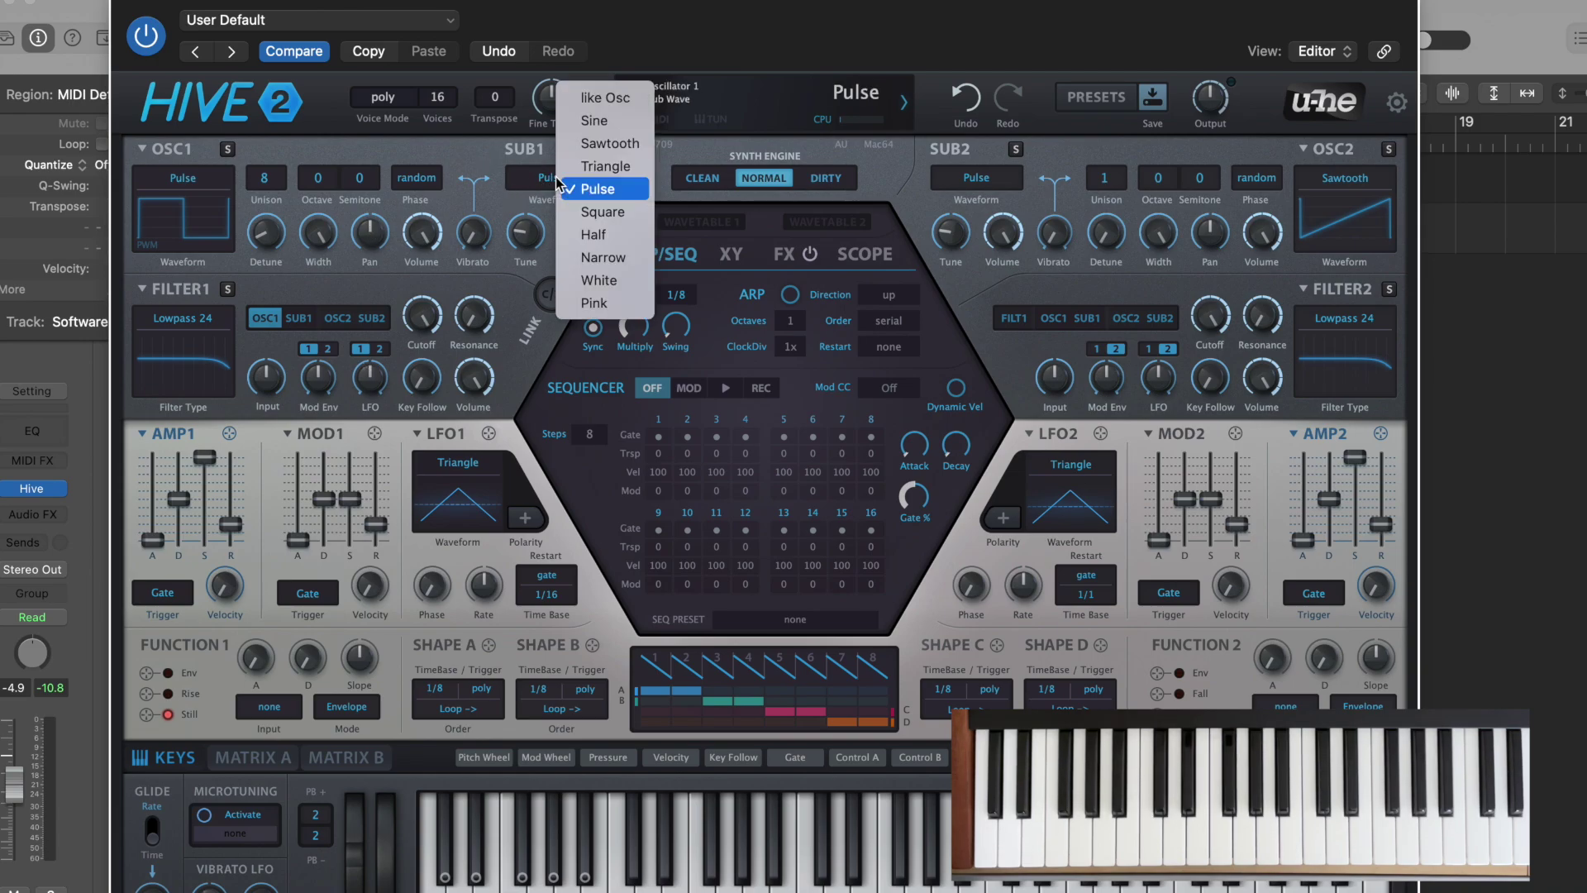
left_click(585, 99)
left_click_drag(574, 234, 570, 255)
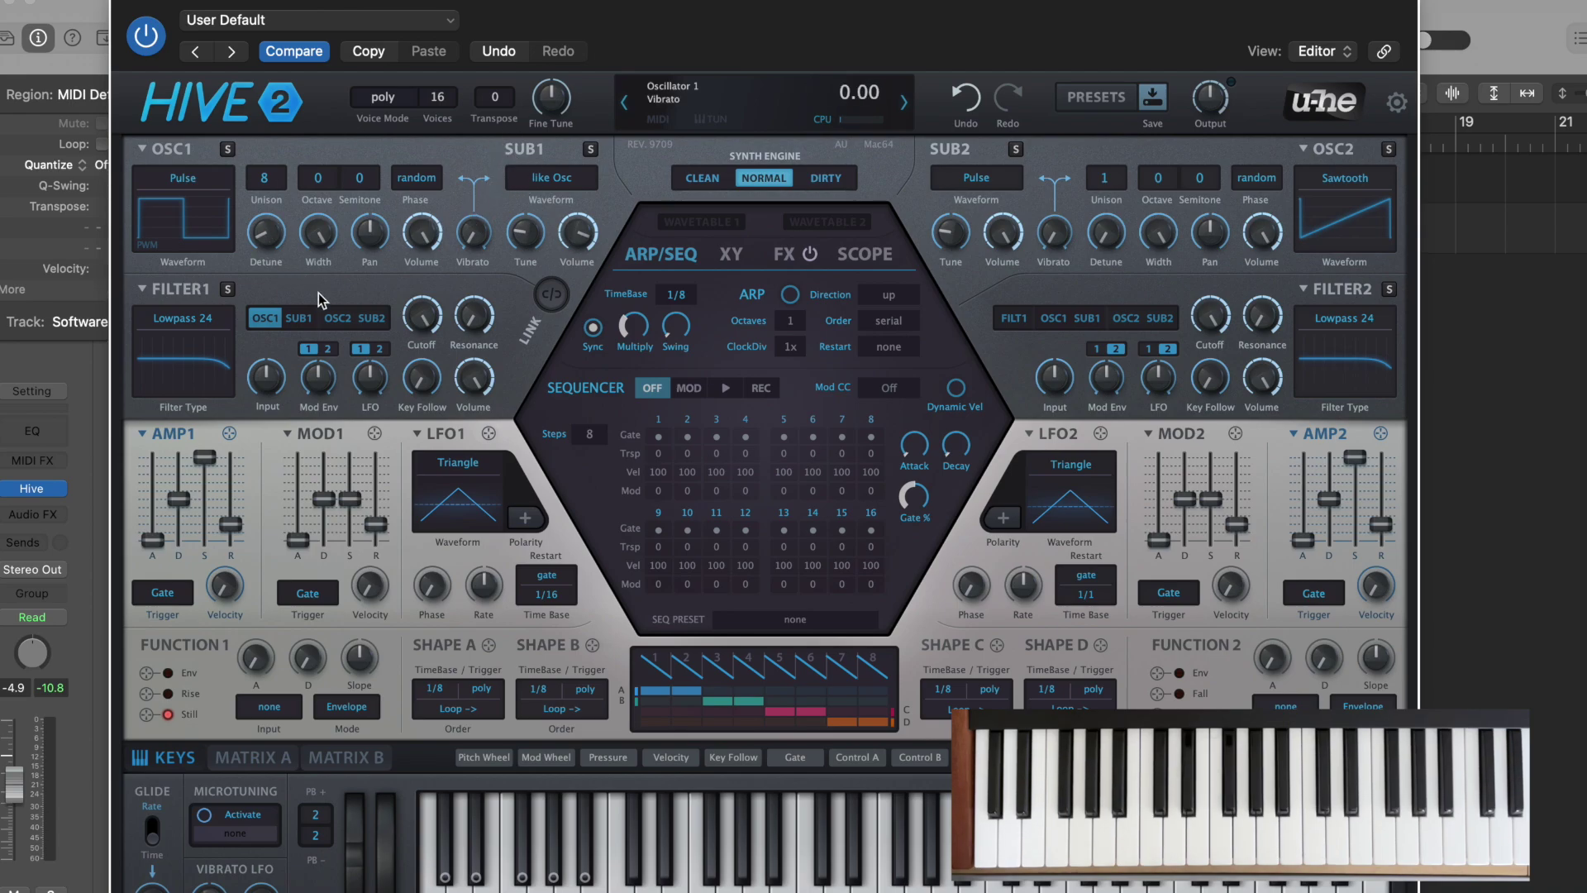
- Route Sub 1 into Filter 1 alongside Osc 1 and lower the filter's cutoff substantially
left_click(296, 324)
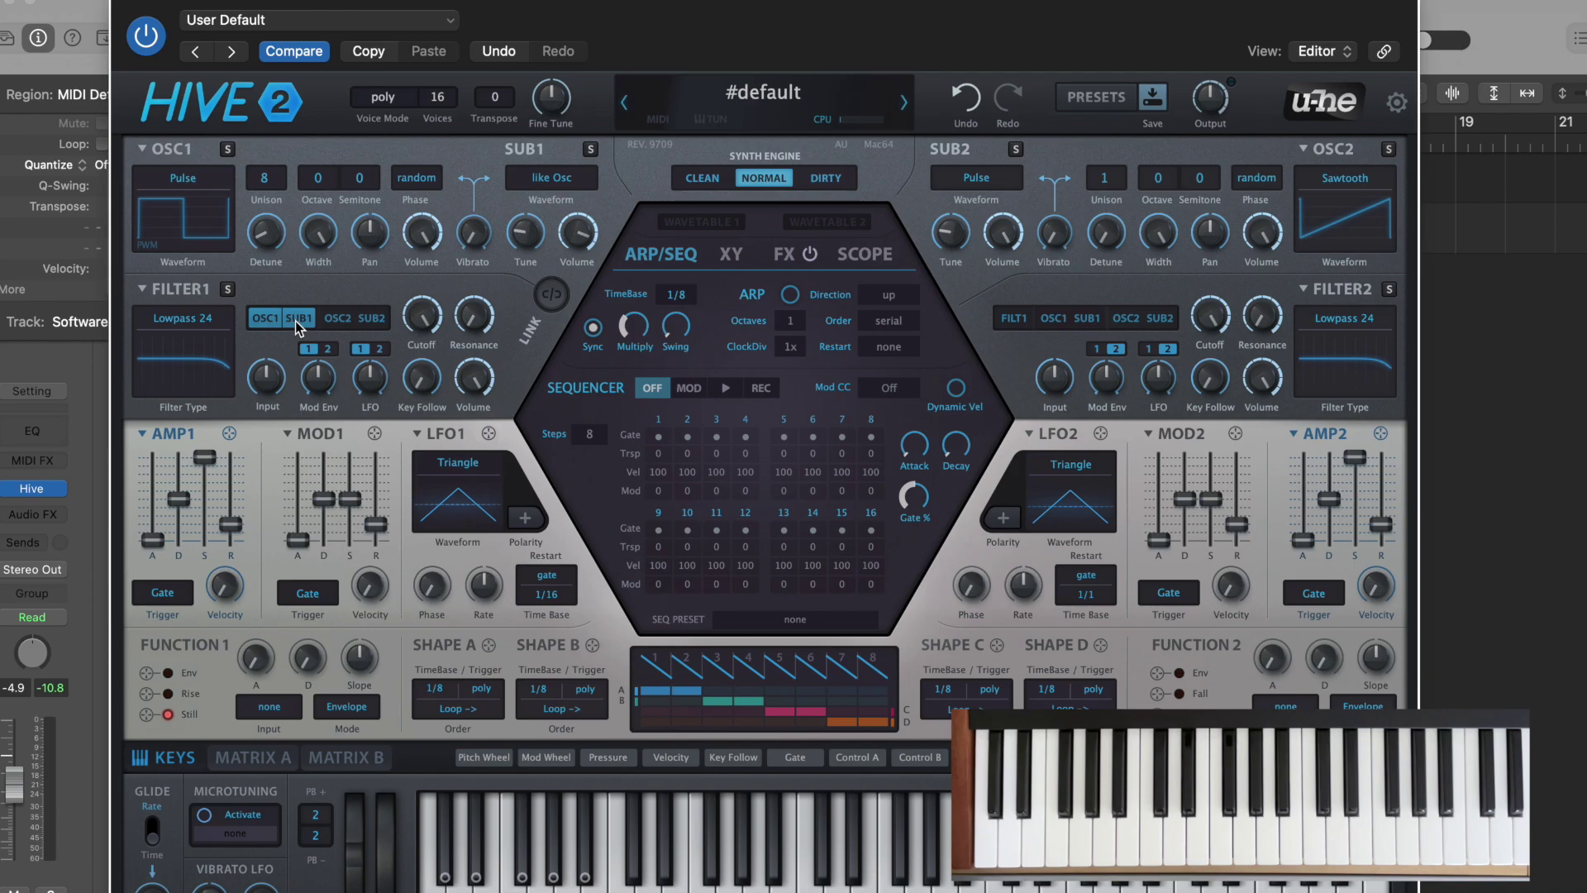
mouse_move(417, 321)
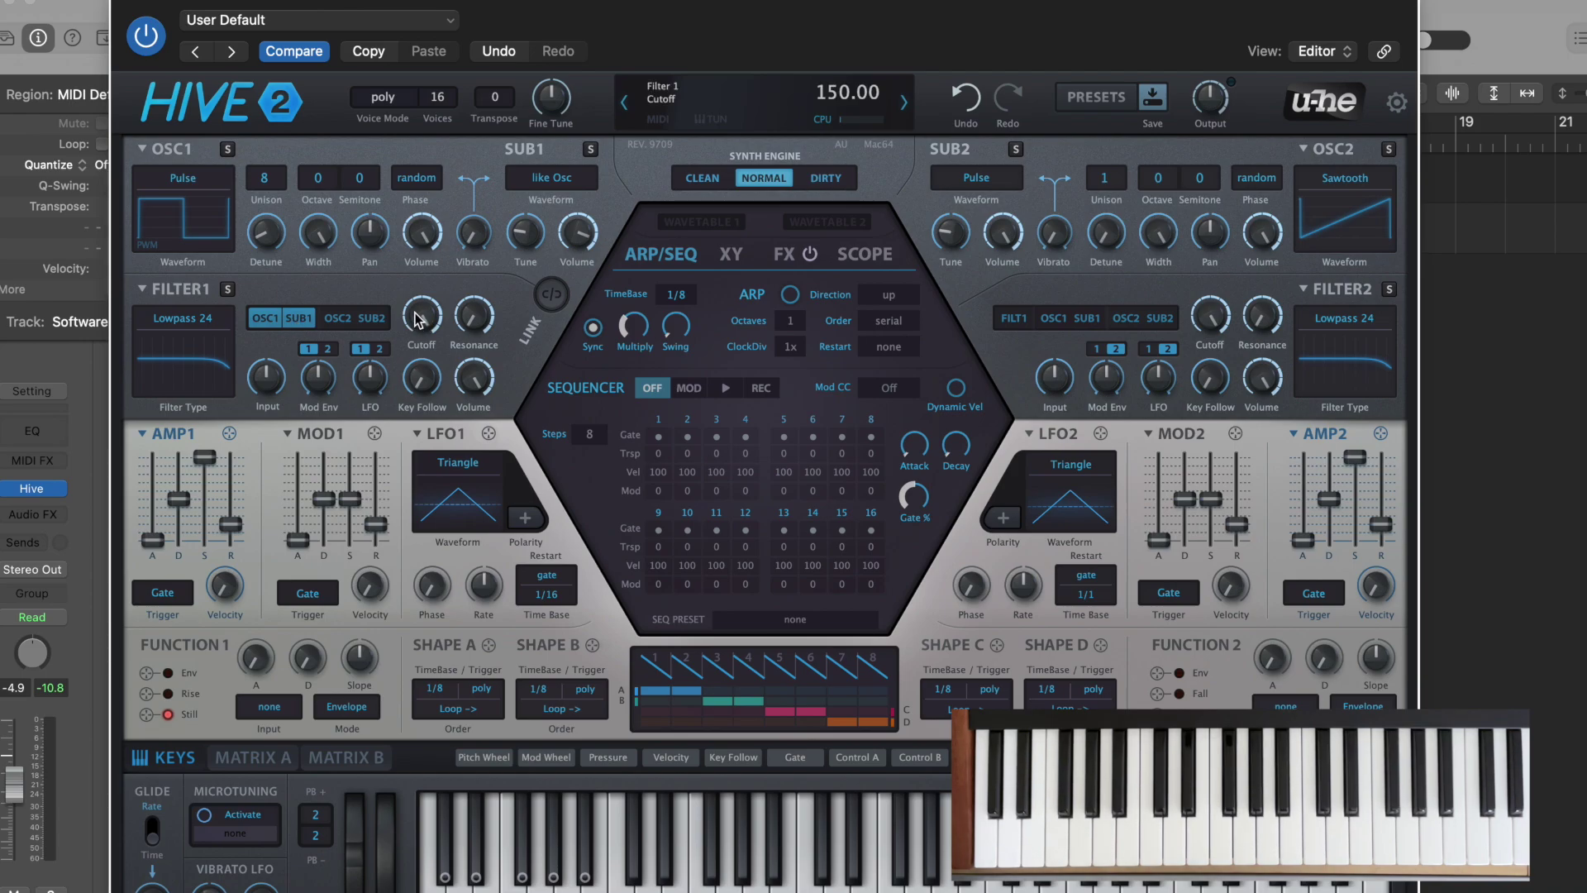
left_click_drag(417, 321, 433, 470)
left_click_drag(415, 306, 421, 329)
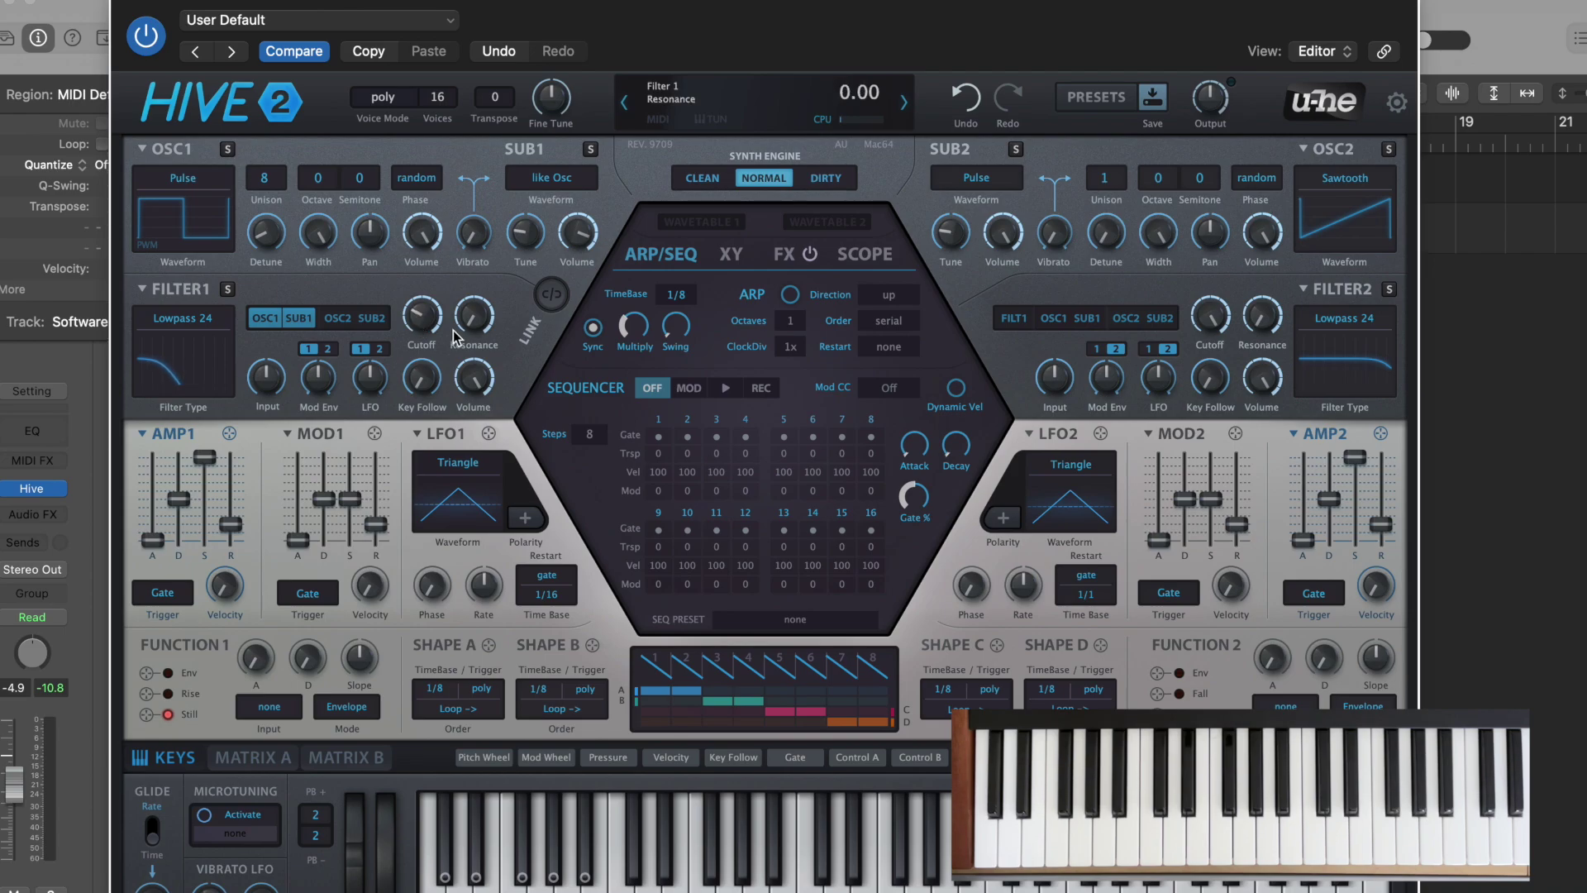
- Set Filter 1 to Lowpass 12 with a resonance of 94 and a slightly raised Mod Env amount
left_click_drag(485, 321, 486, 124)
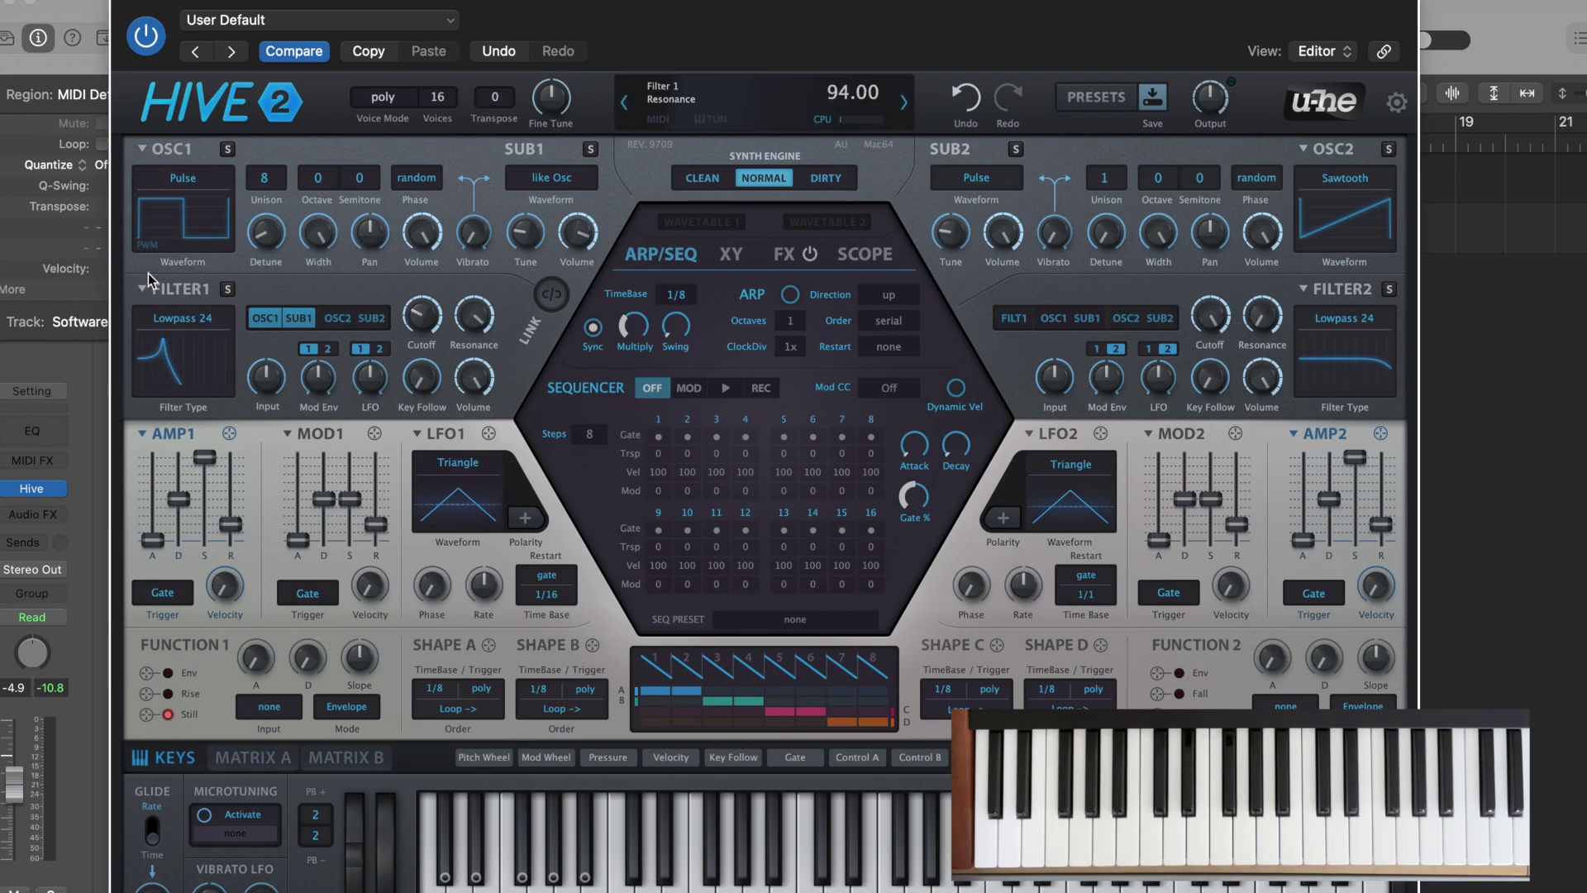
left_click(178, 330)
left_click(185, 356)
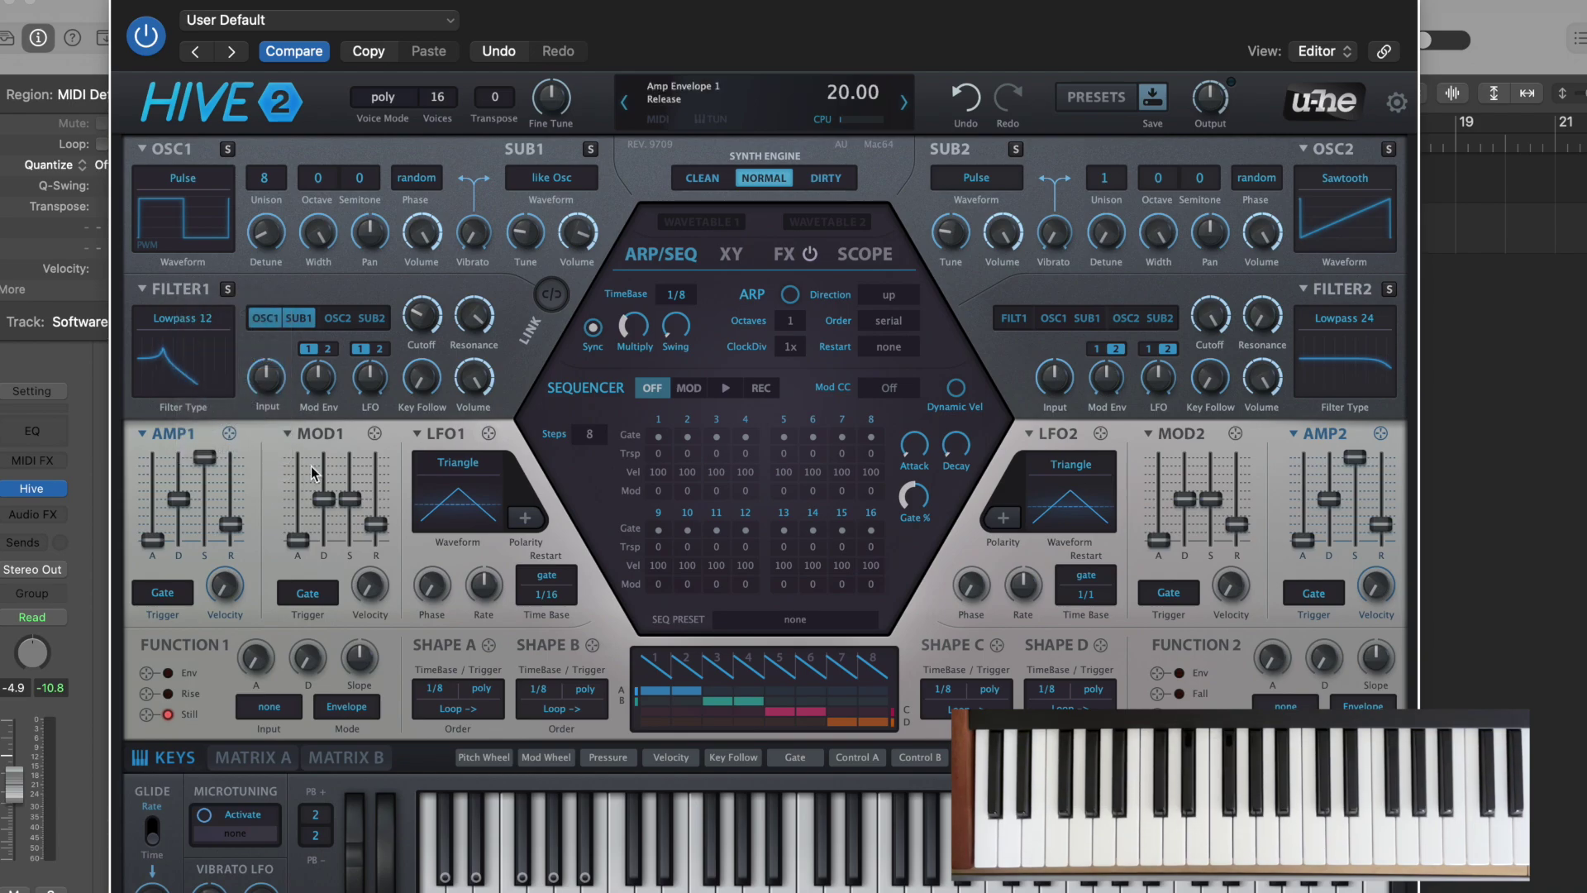
mouse_move(313, 386)
left_mouse_down()
mouse_move(292, 319)
mouse_move(321, 372)
left_mouse_up()
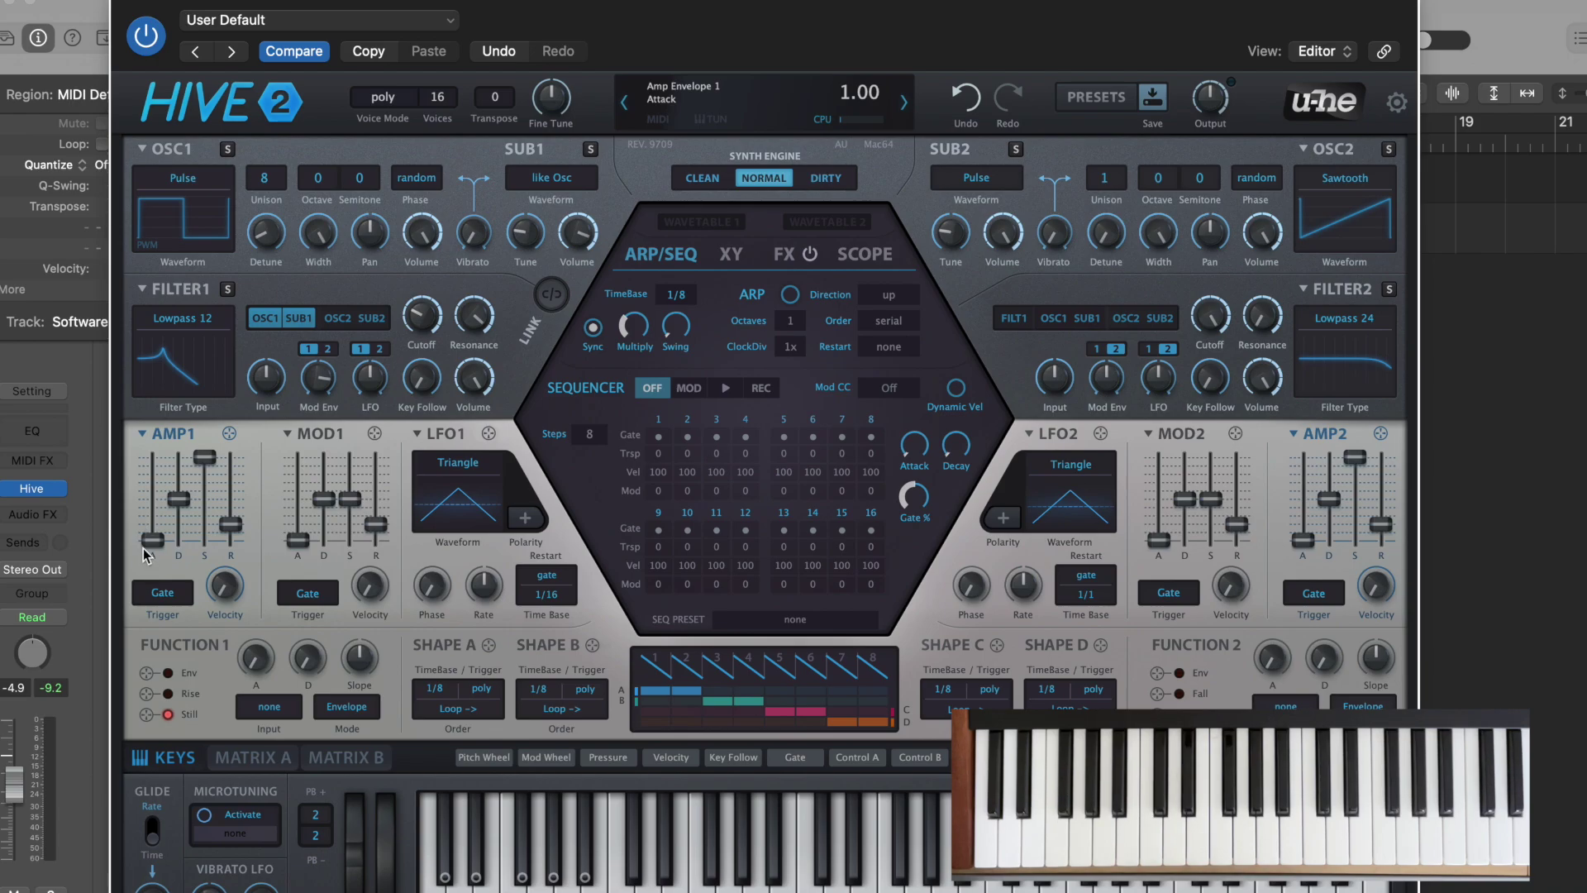
- Shorten the Amp 1 envelope's decay slightly and lengthen its release
left_click_drag(178, 500, 180, 511)
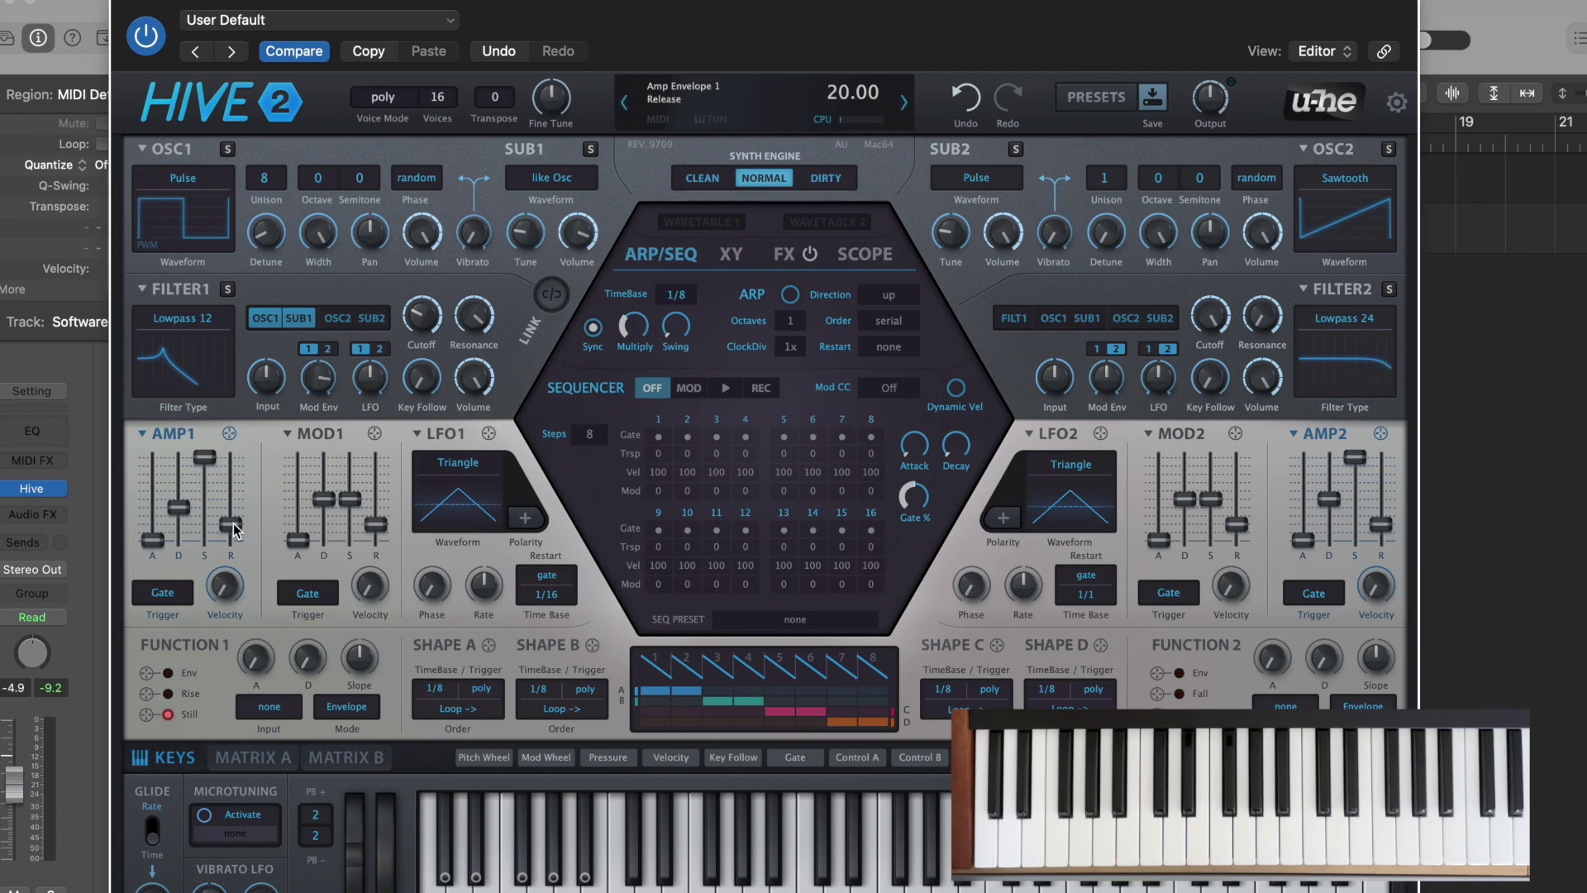
left_click_drag(234, 524, 234, 521)
left_click_drag(234, 521, 236, 505)
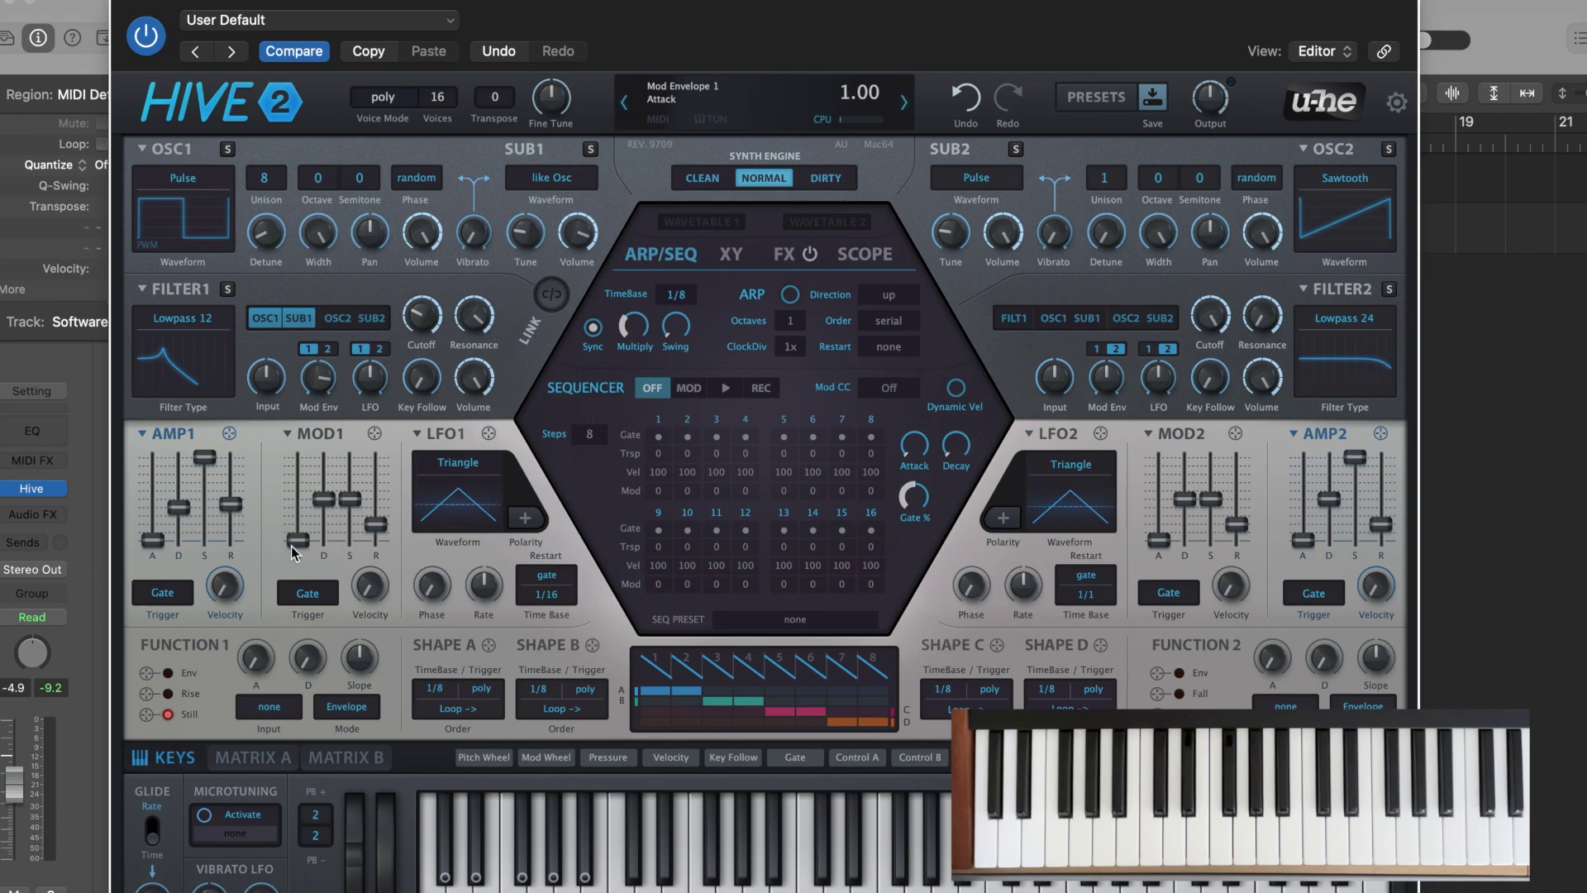
- Shape the Mod 1 envelope with a slightly longer attack, a longer decay and sustain near its minimum
left_click_drag(292, 543, 324, 473)
left_click(350, 500)
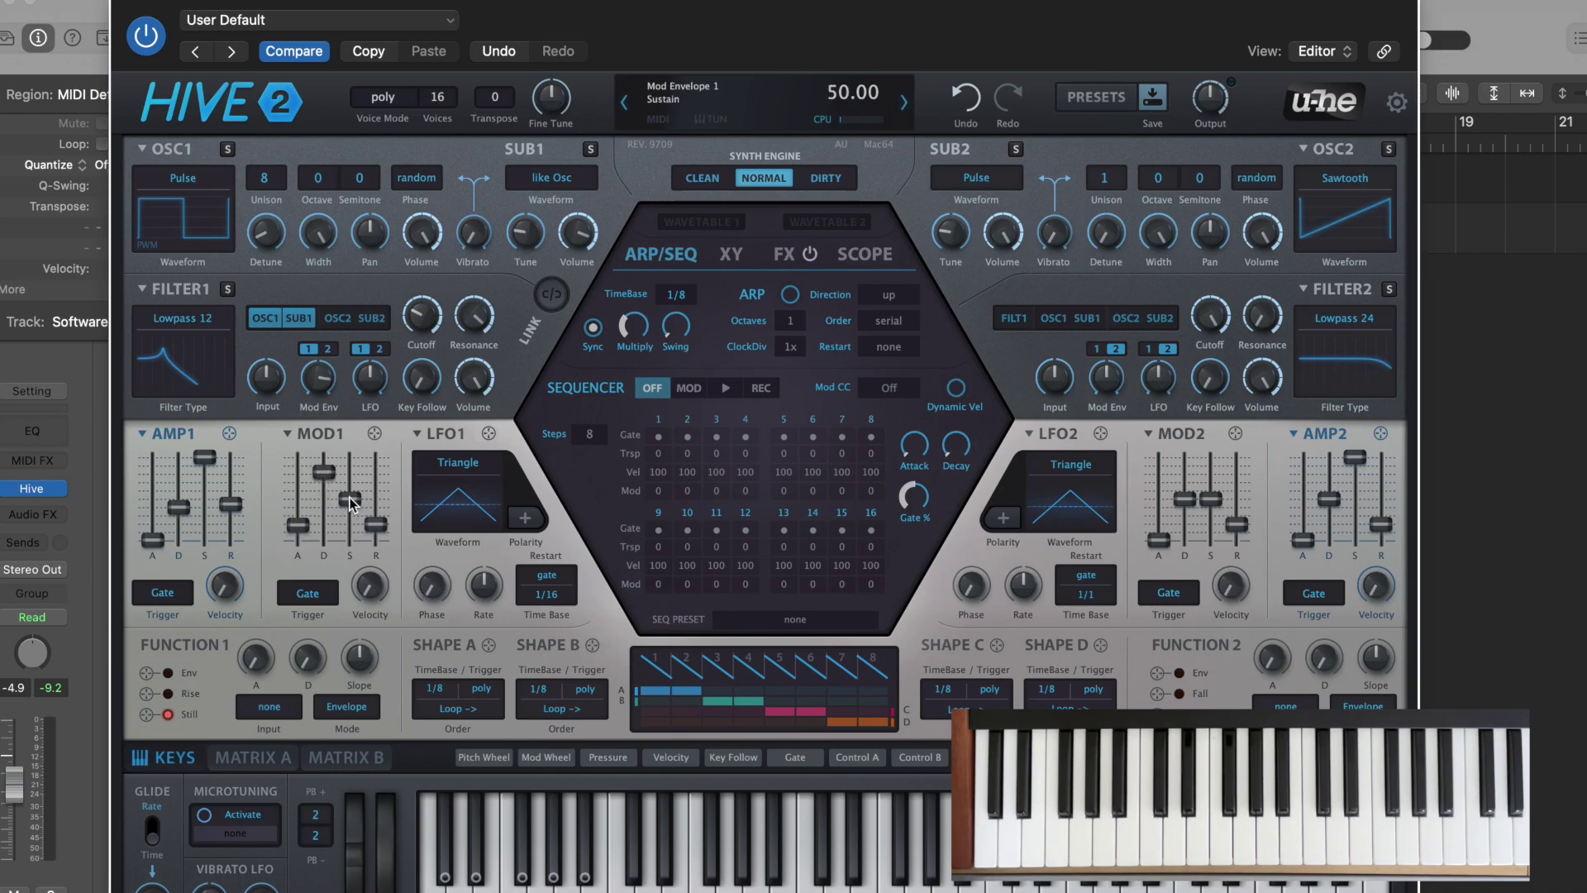
left_click_drag(351, 505, 350, 539)
left_click(376, 527)
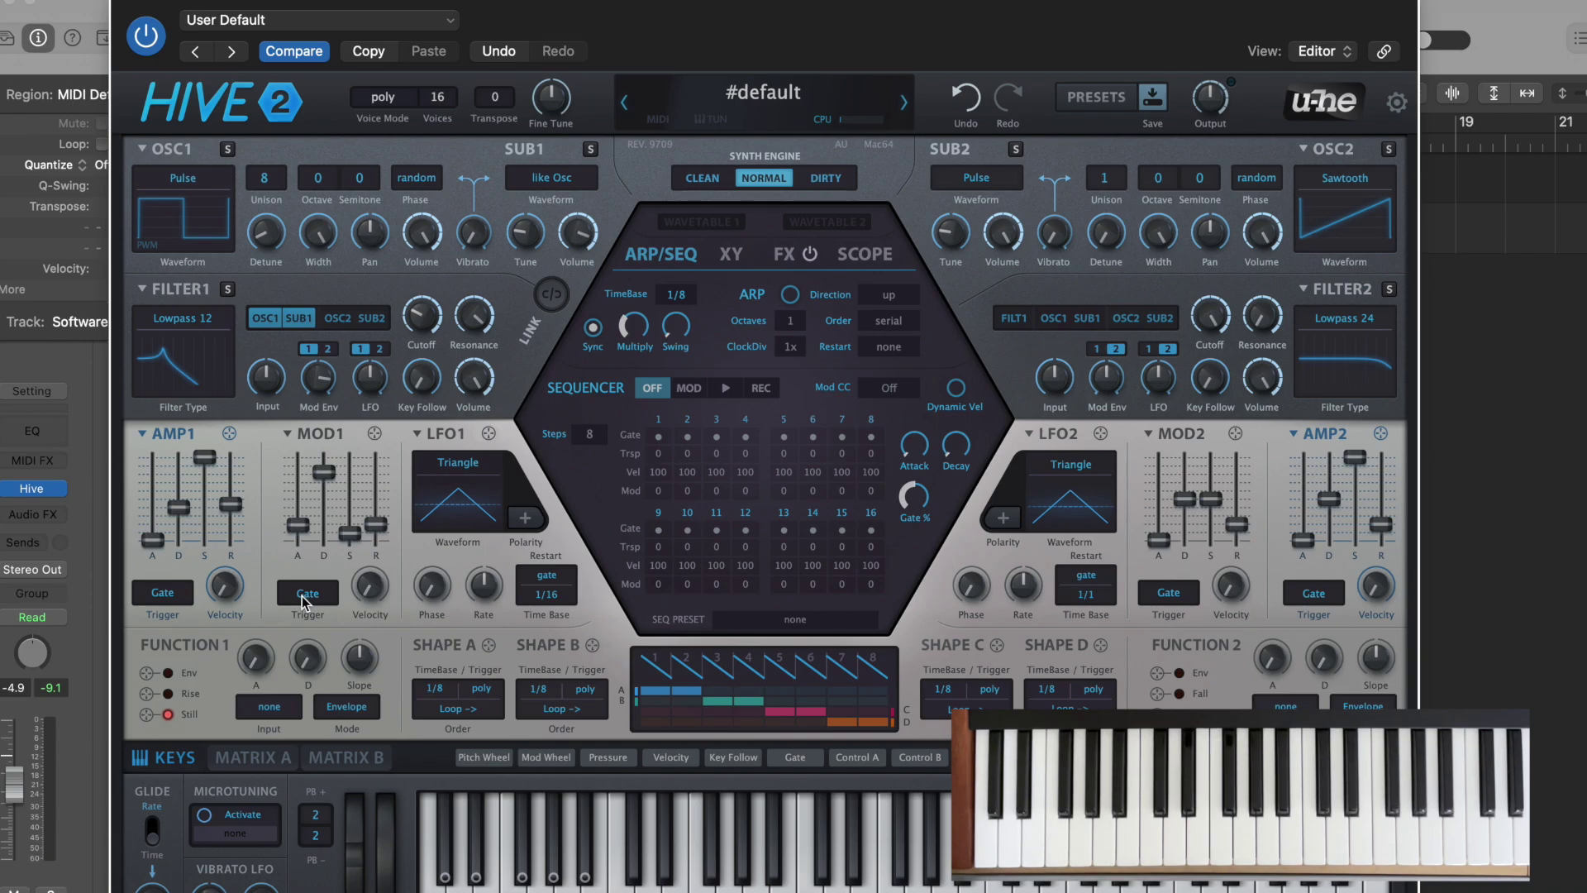
- Modulate Osc 1 pulse width with LFO 1 in matrix slot 2, using a sine wave, slower rate and slight positive depth
left_click(242, 759)
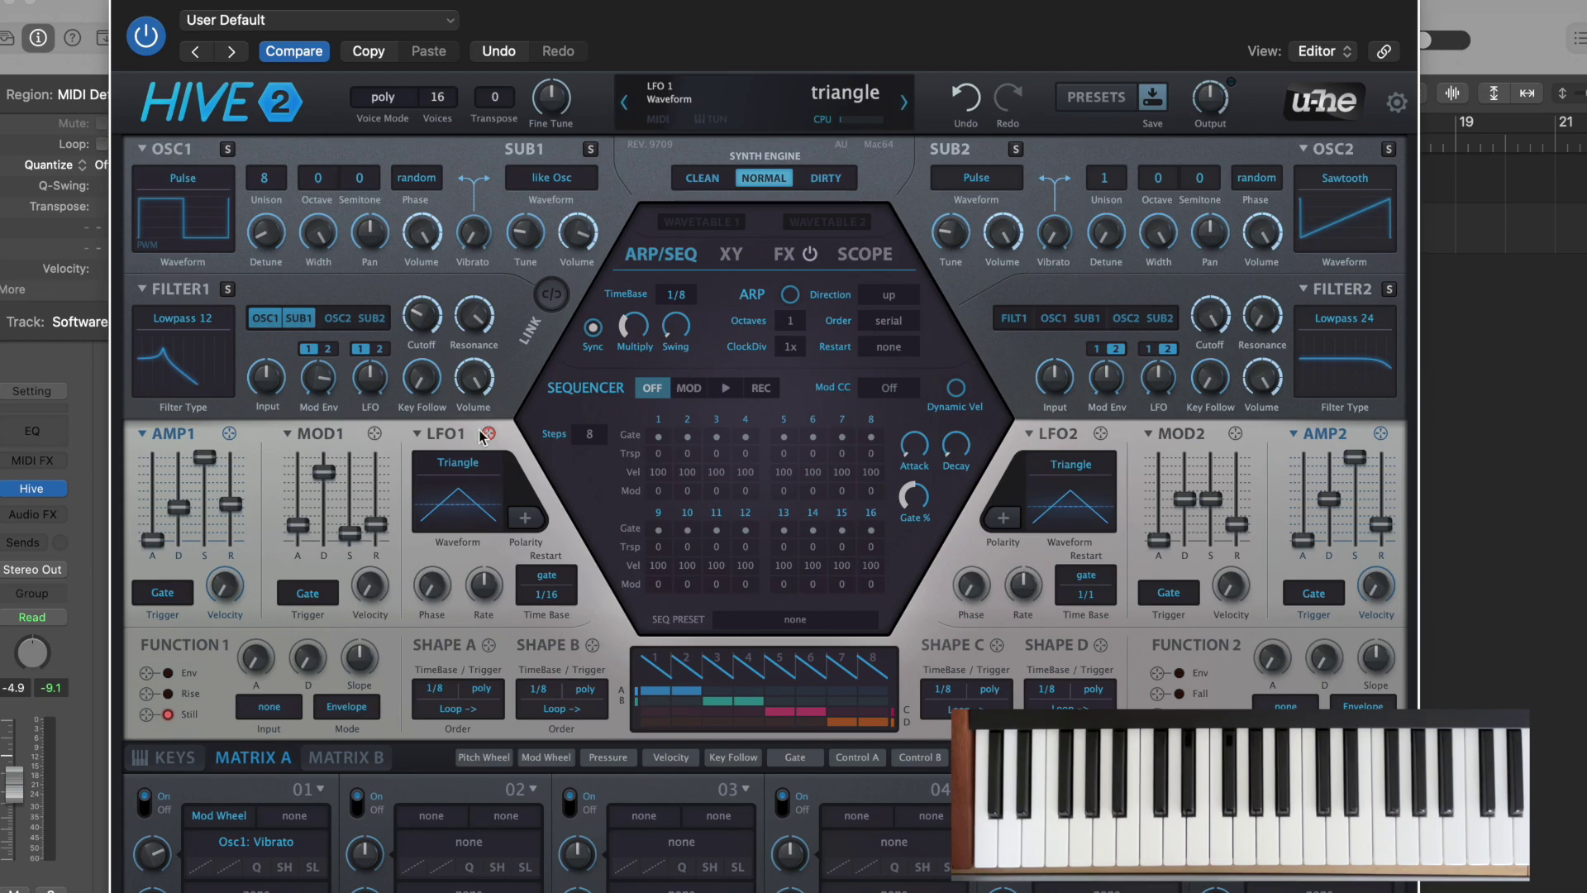
left_click_drag(489, 436, 180, 218)
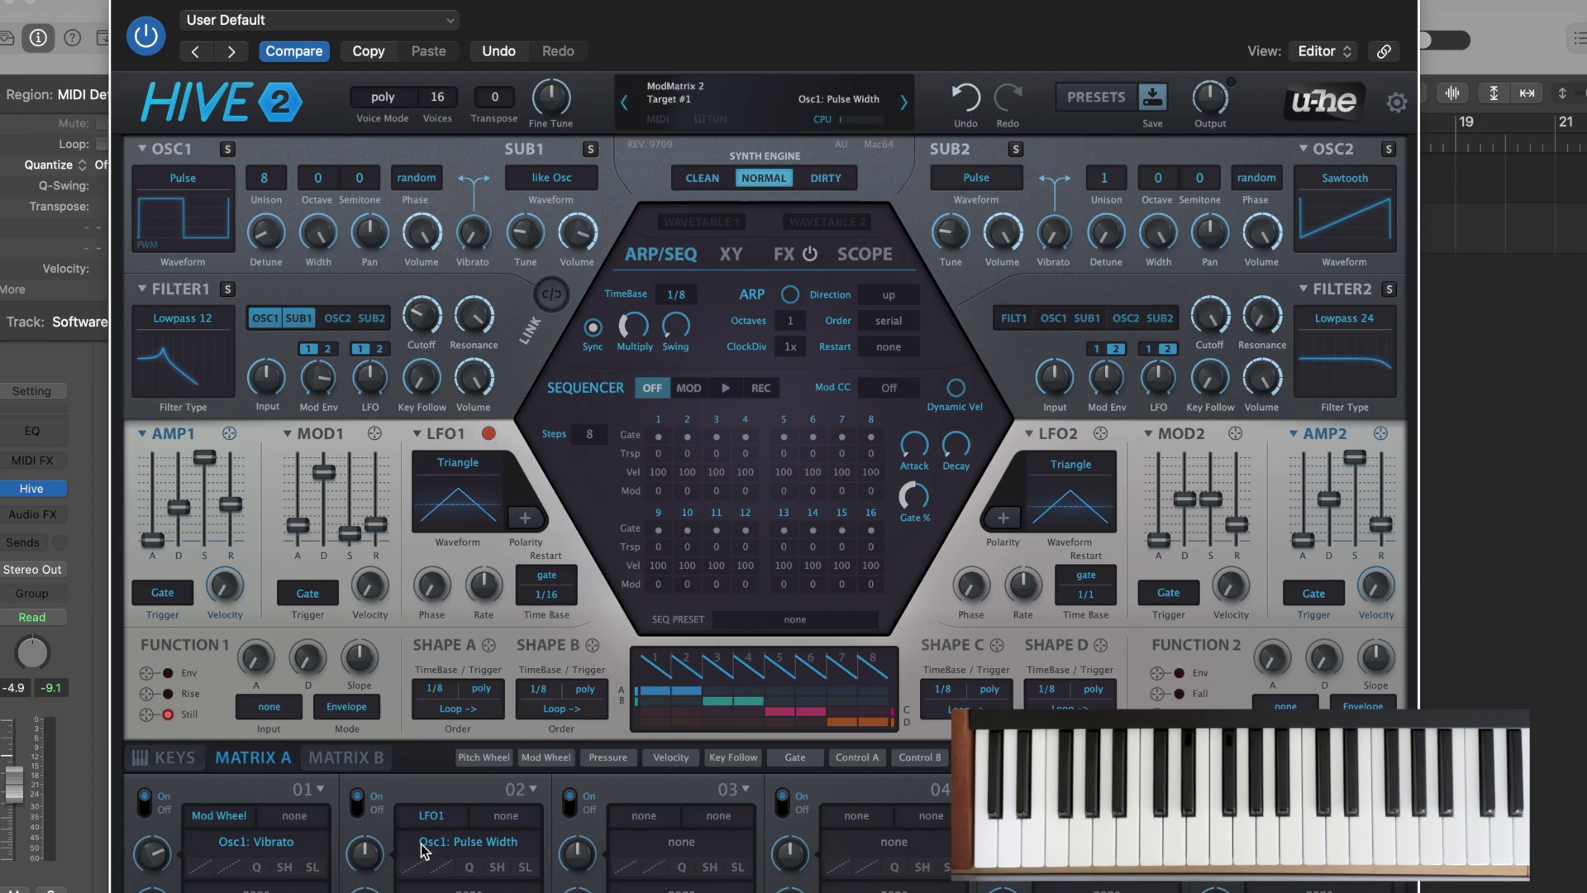
left_click(451, 466)
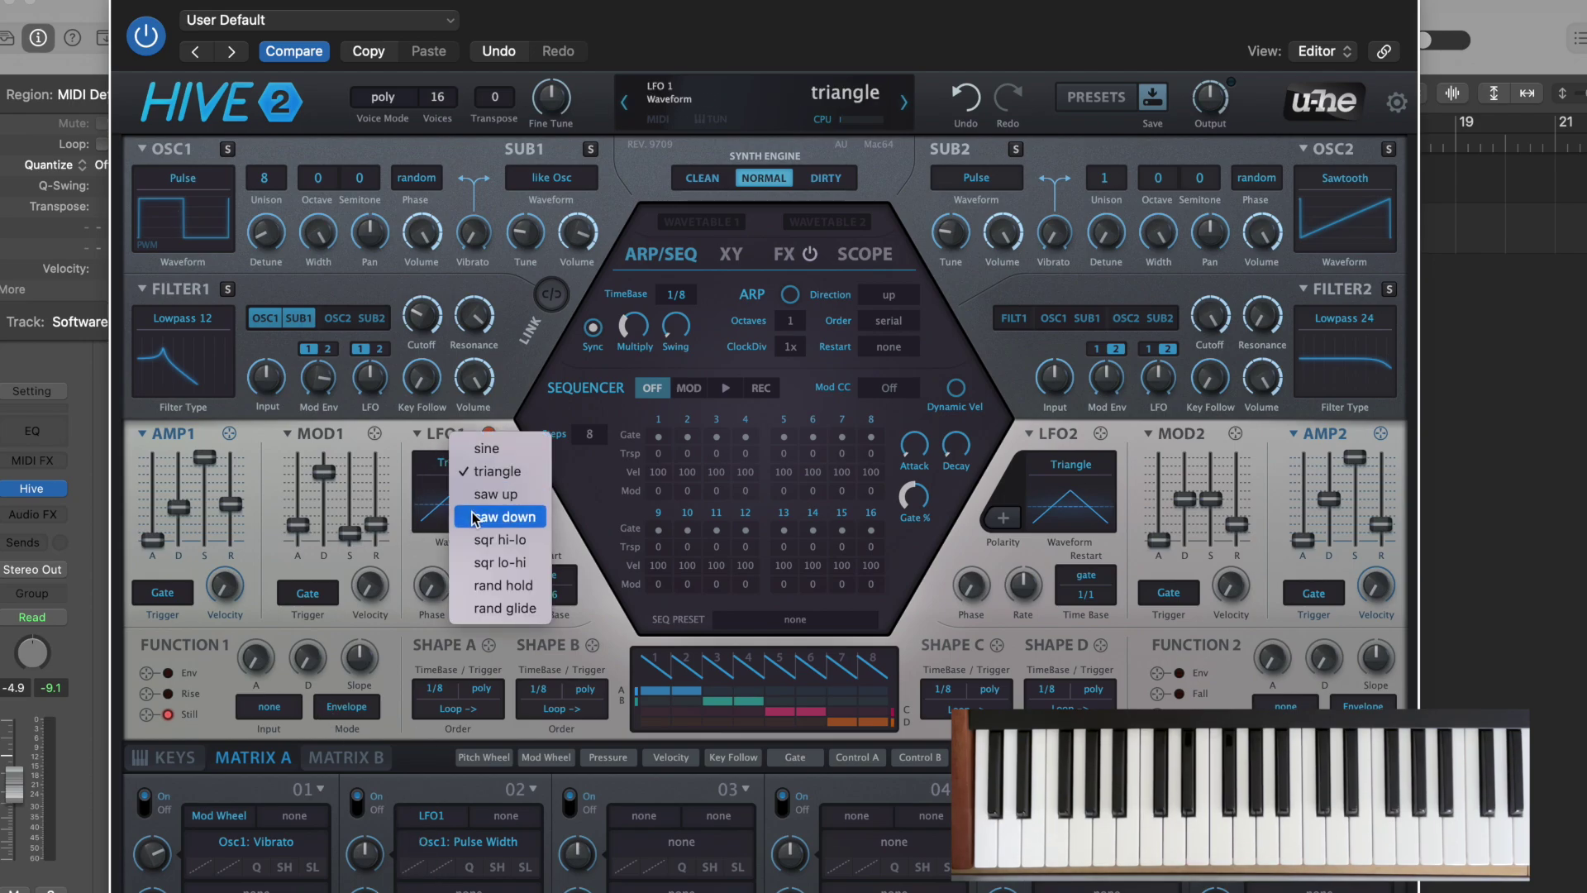
left_click(480, 448)
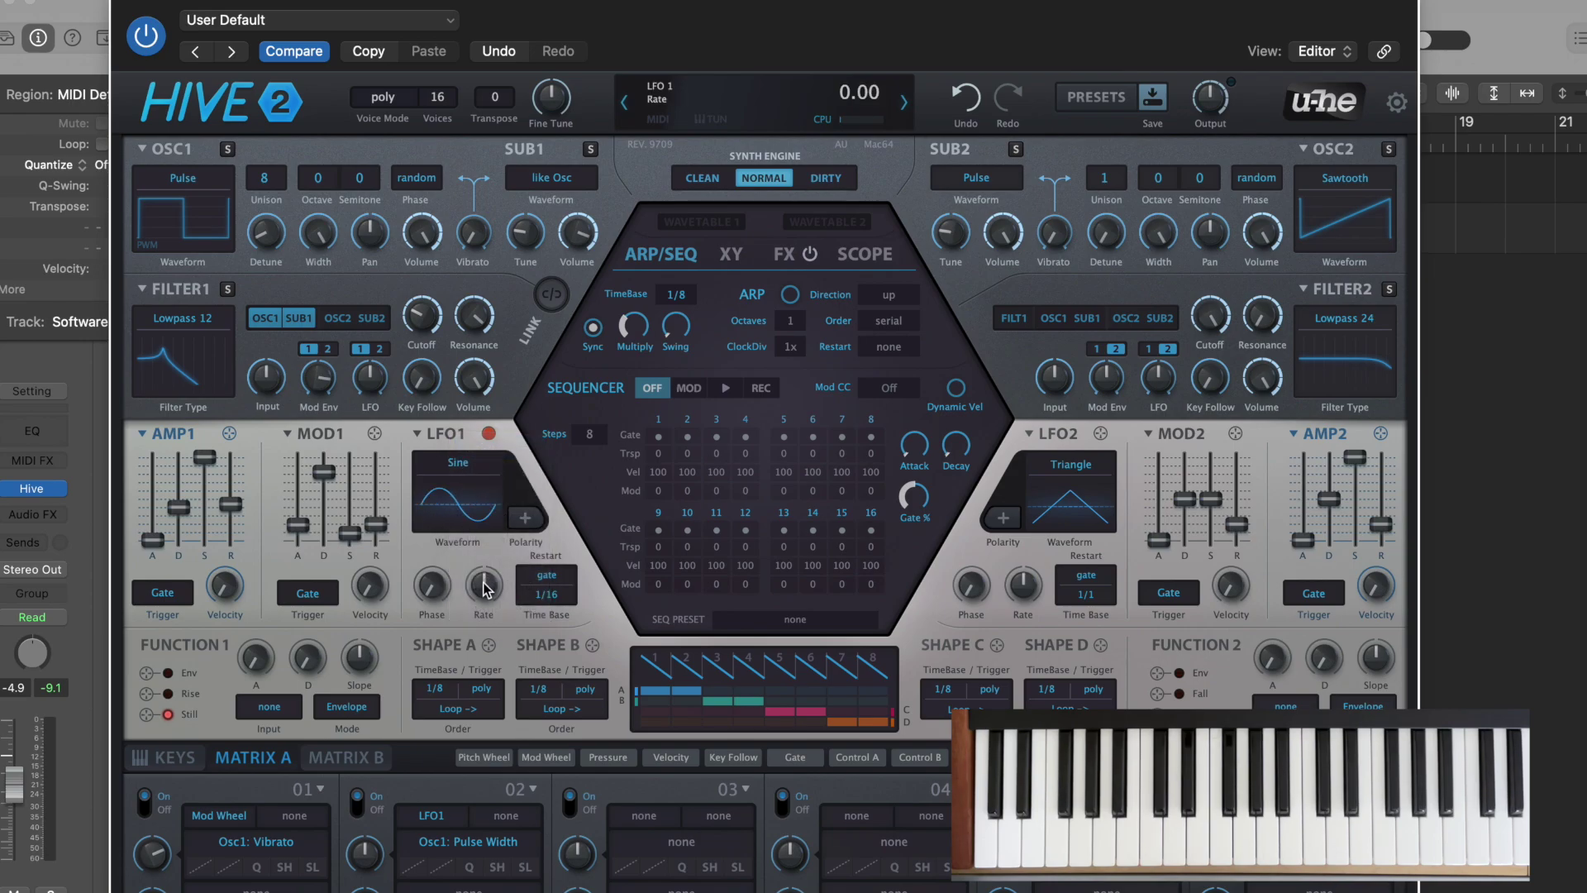
left_click_drag(483, 580, 481, 609)
scroll(363, 856, "up", 2)
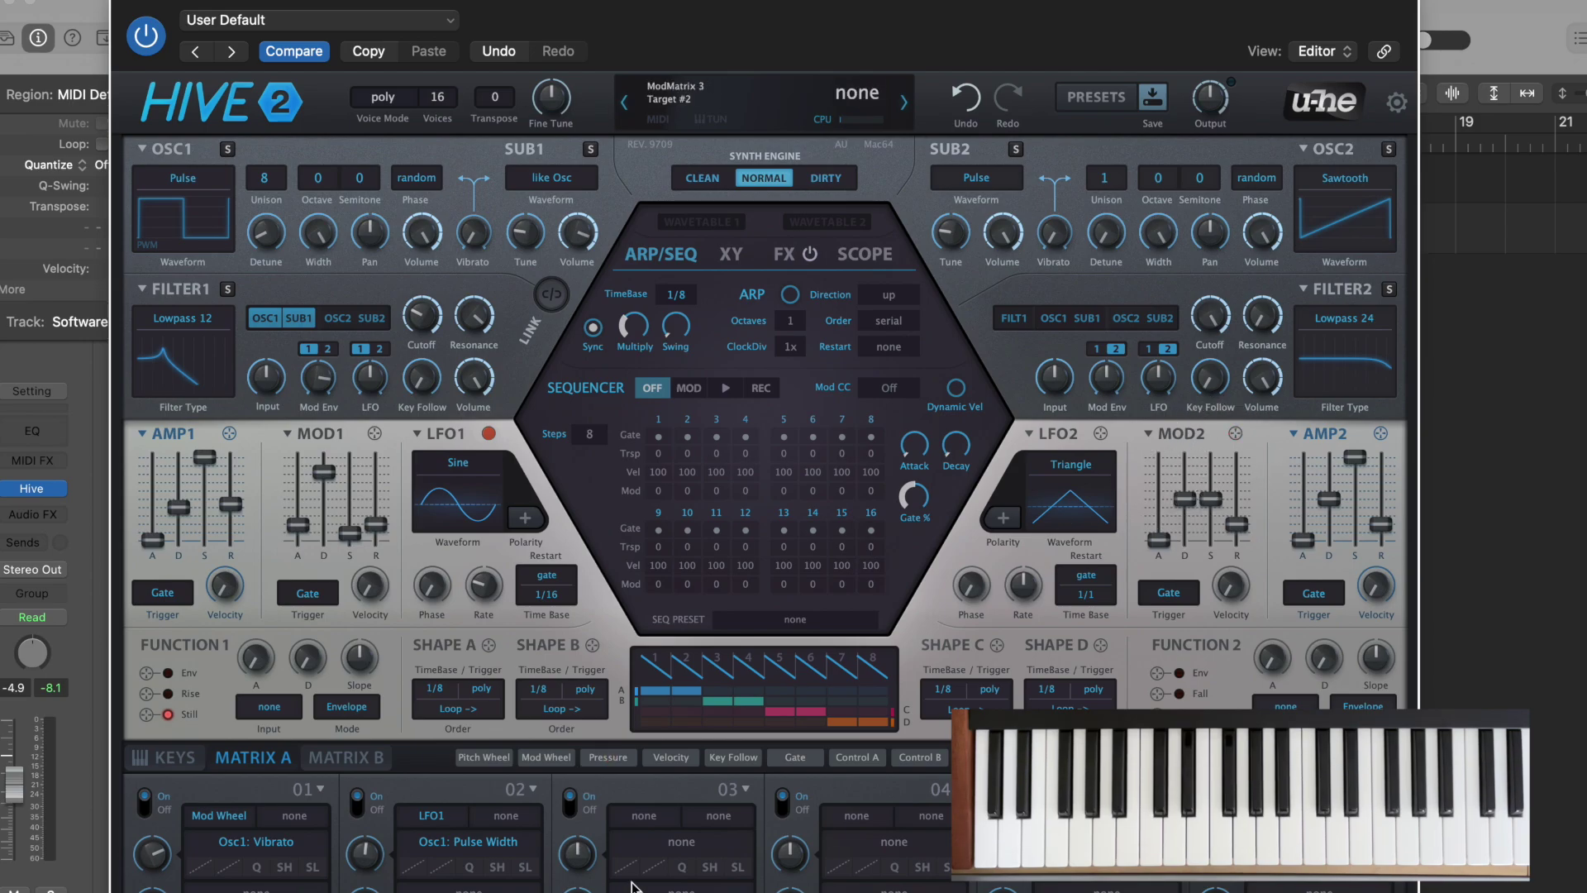
- Assign Mod 2 as the source in matrix slot 3 with Filter 1 Env Depth as its target
left_click(640, 822)
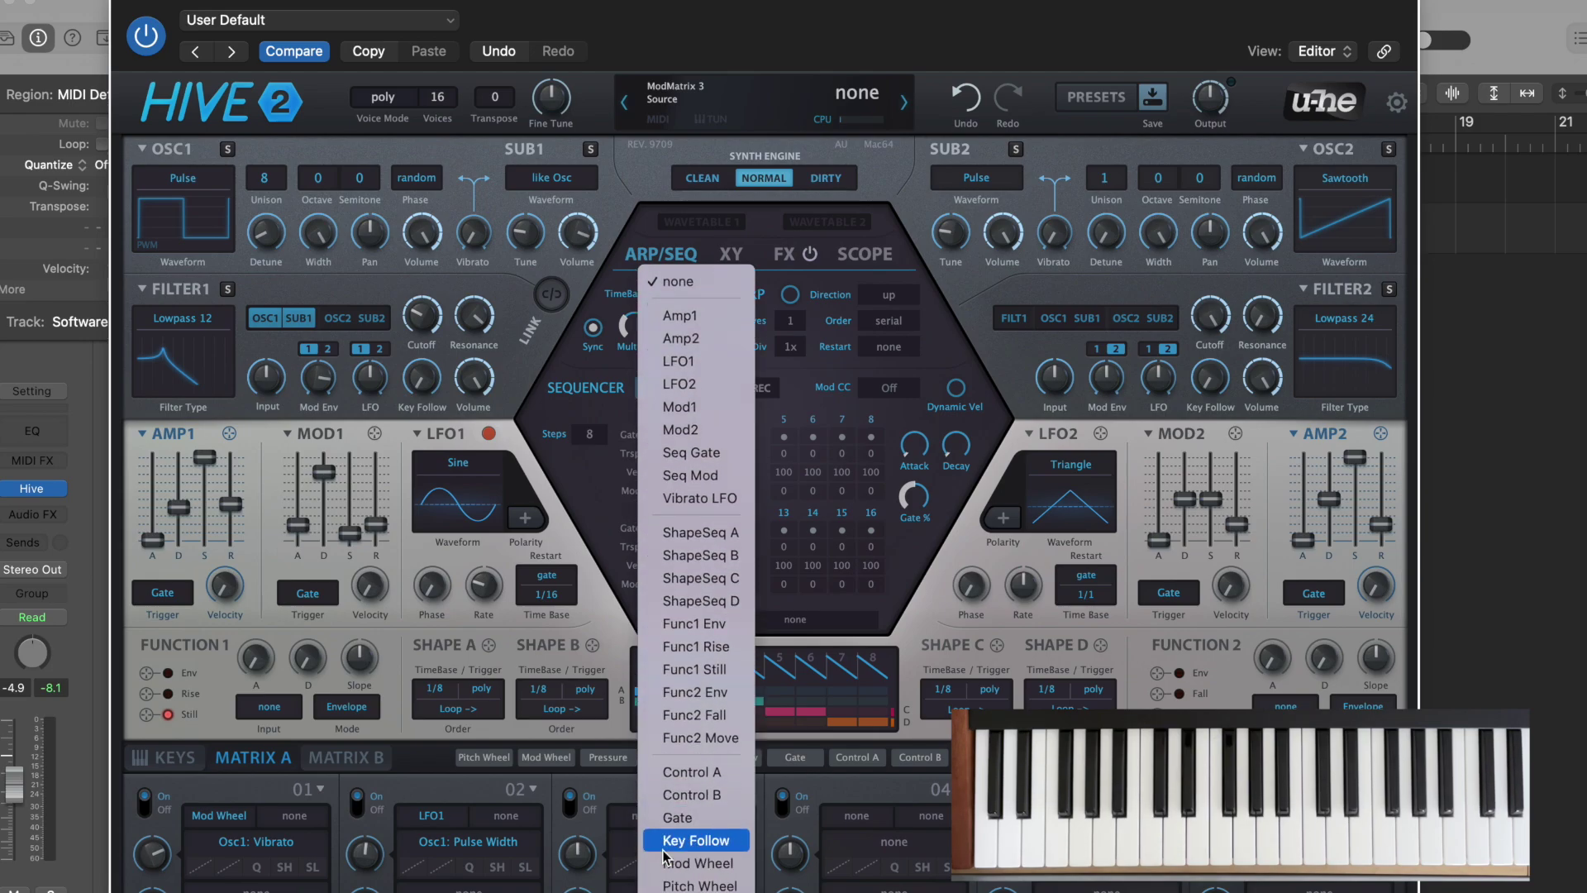
left_click(675, 434)
left_click_drag(1236, 434, 318, 380)
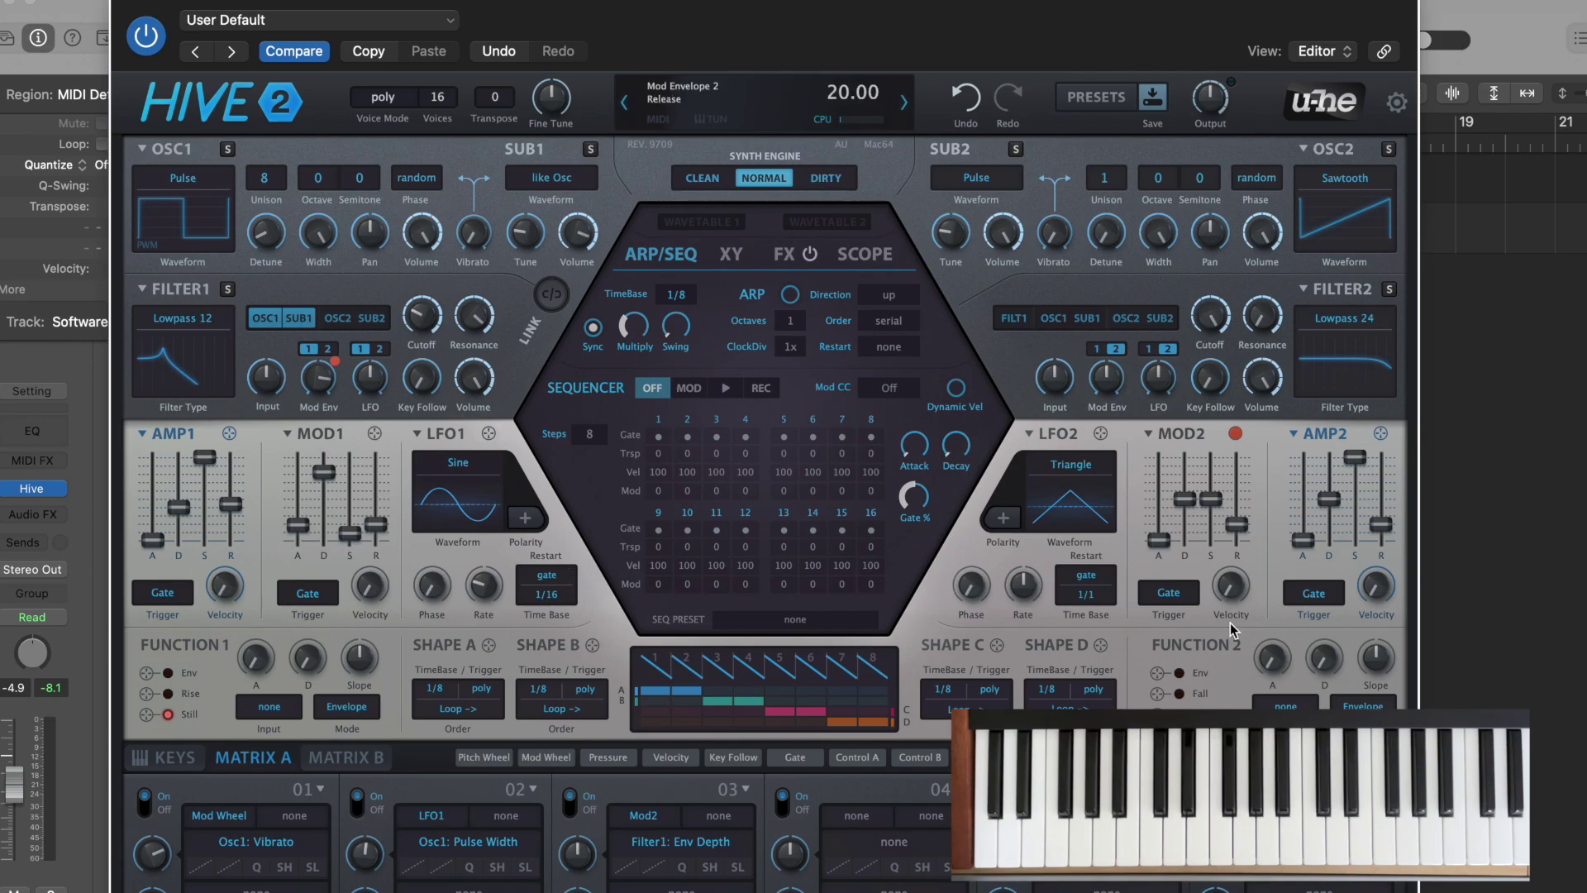
- Drop the Mod 2 envelope's sustain and release to minimum, shorten its decay slightly, and raise the matrix slot 3 depth
left_click_drag(1211, 500, 1237, 541)
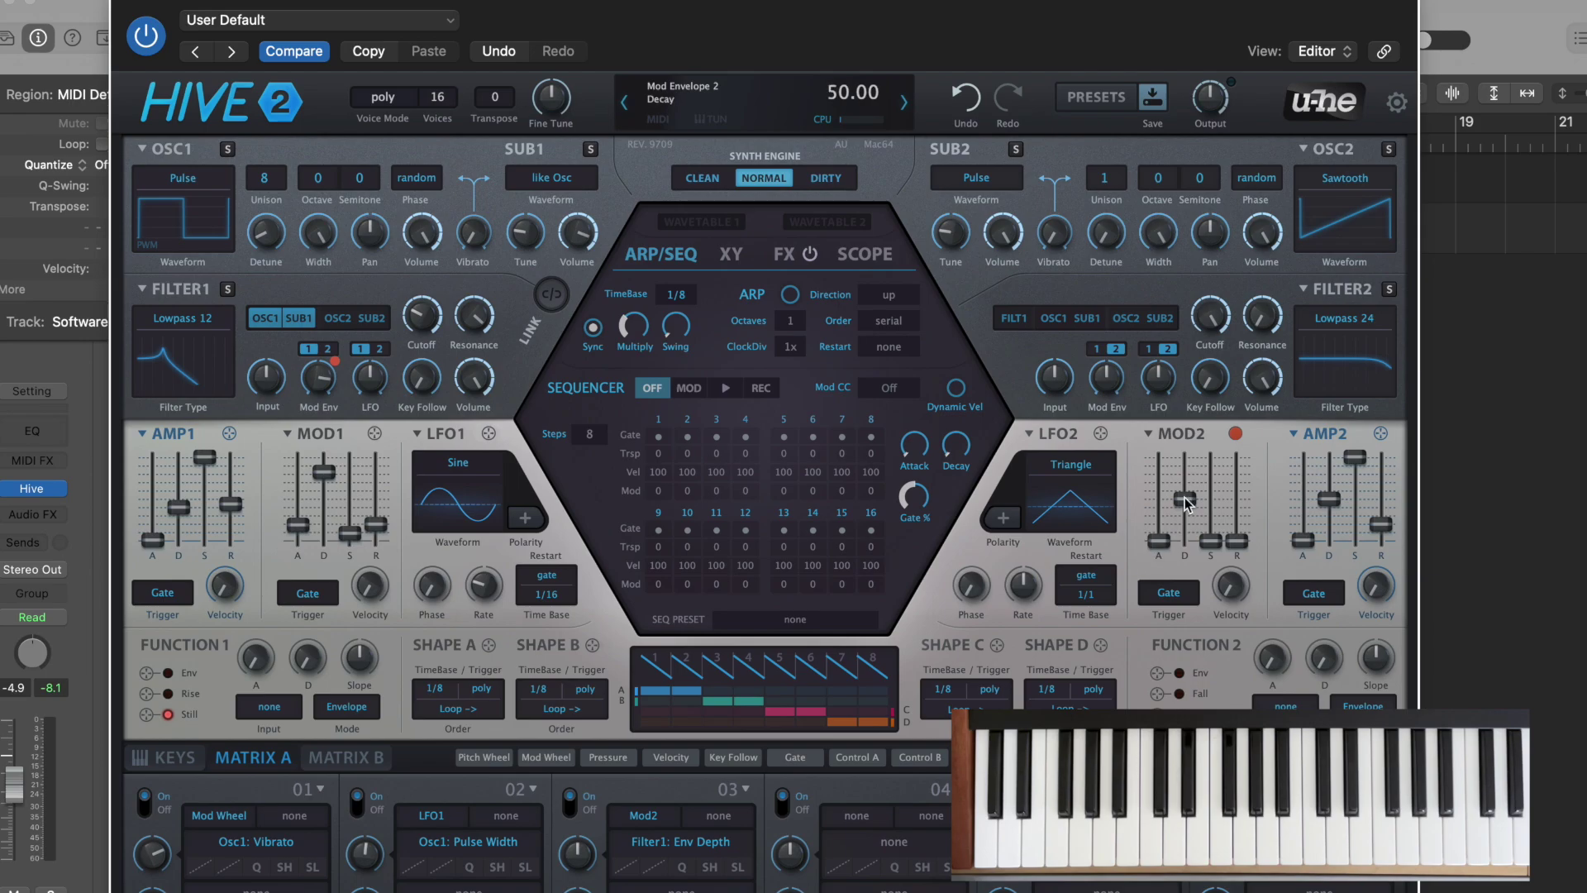
left_click_drag(1184, 497, 1185, 500)
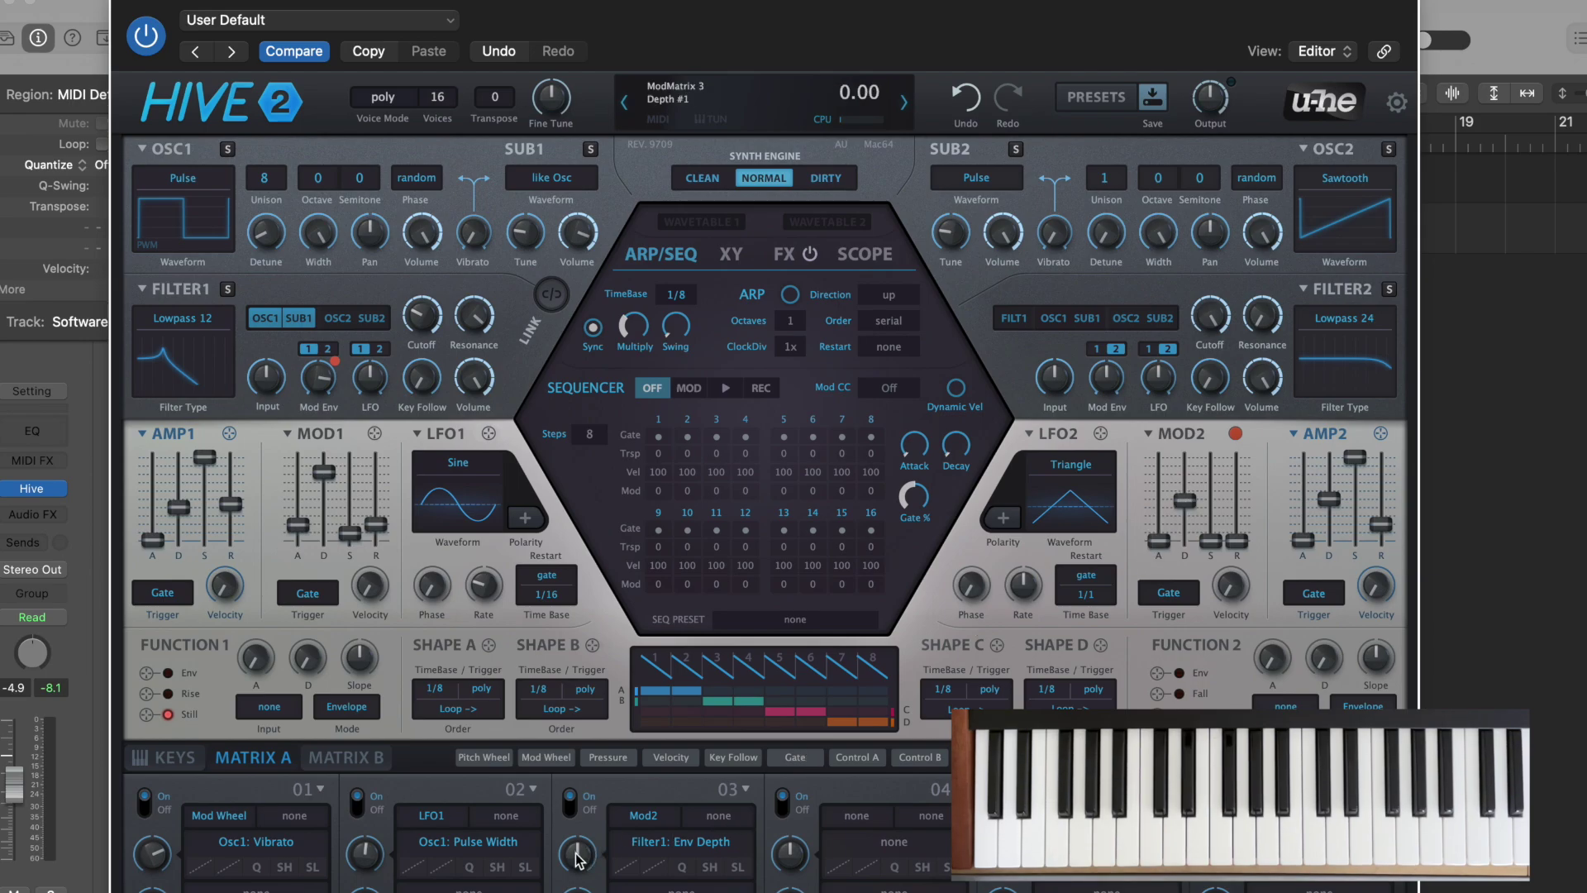
left_click_drag(576, 860, 576, 840)
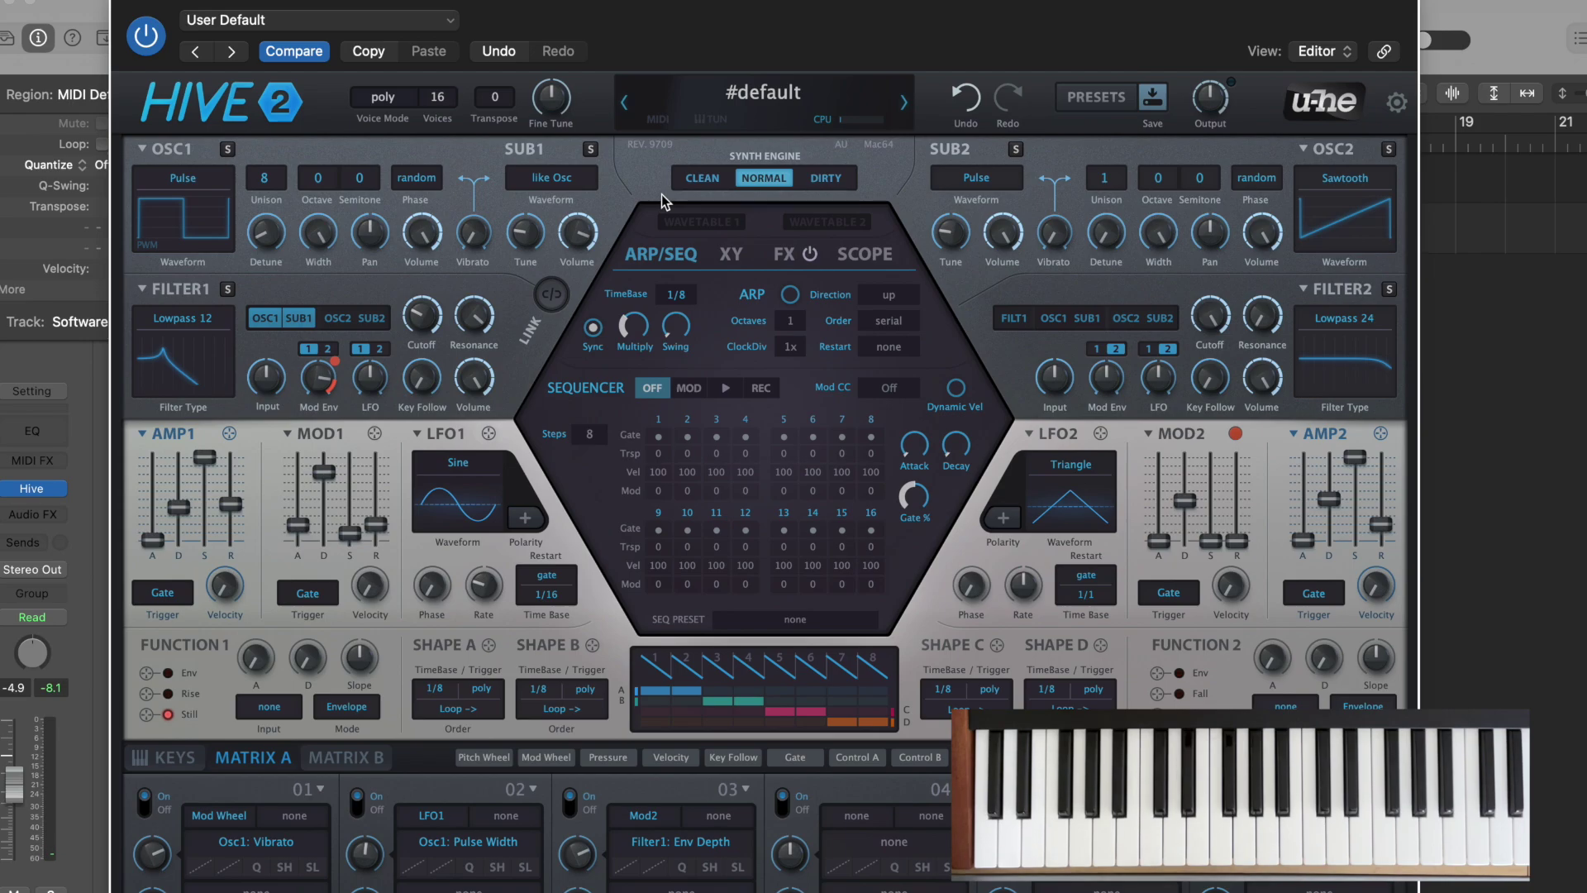
- Enable the Delay effect in Stereo mode and set its left delay time to 1/8T
left_click(784, 256)
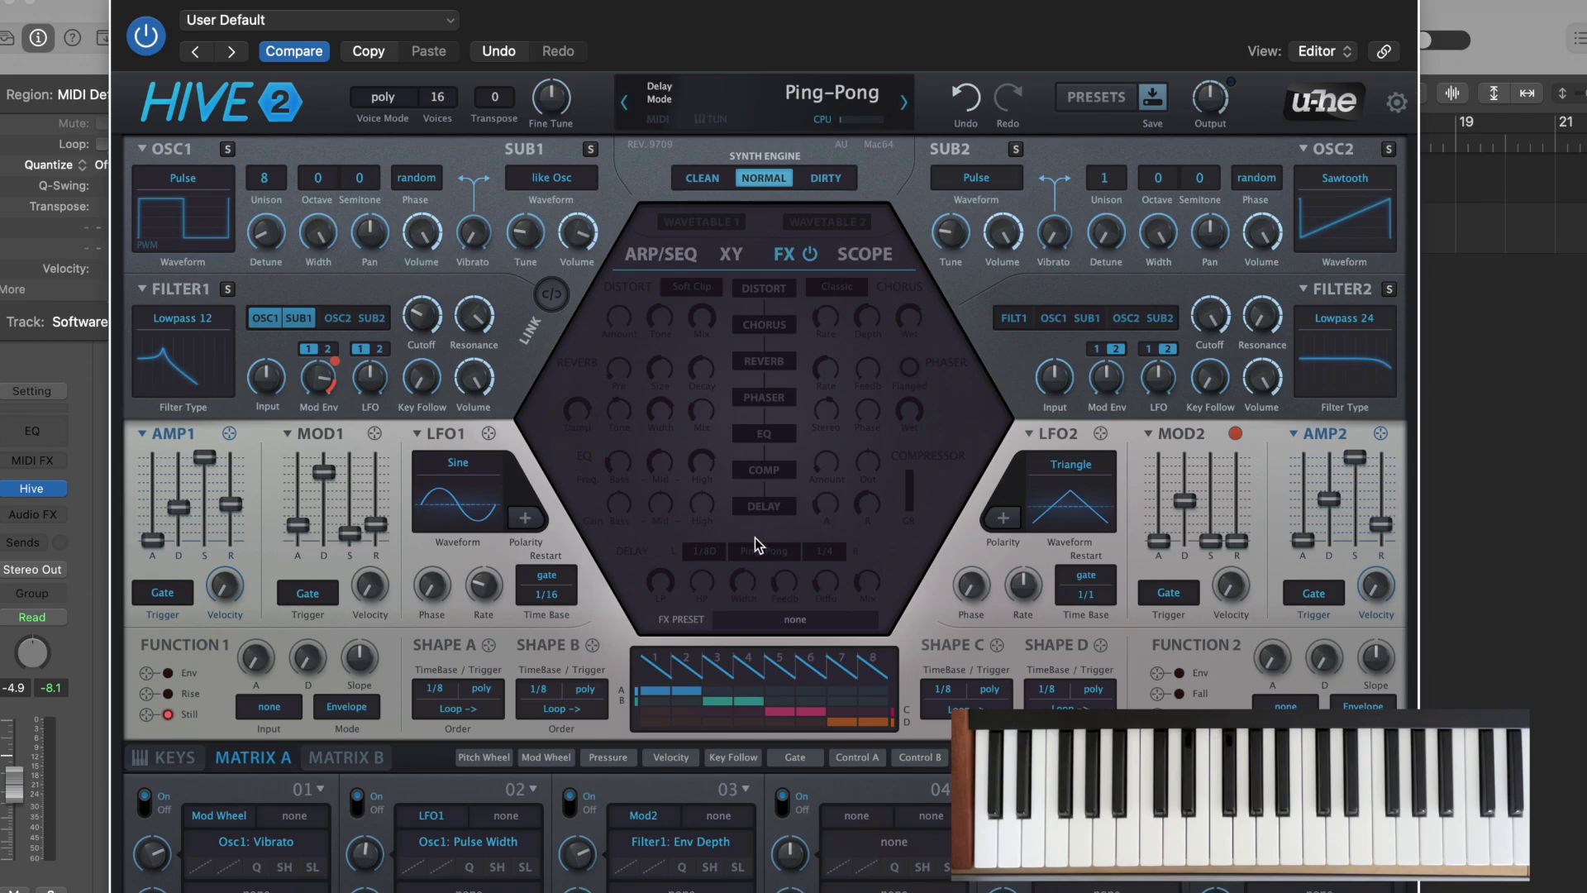
left_click(764, 508)
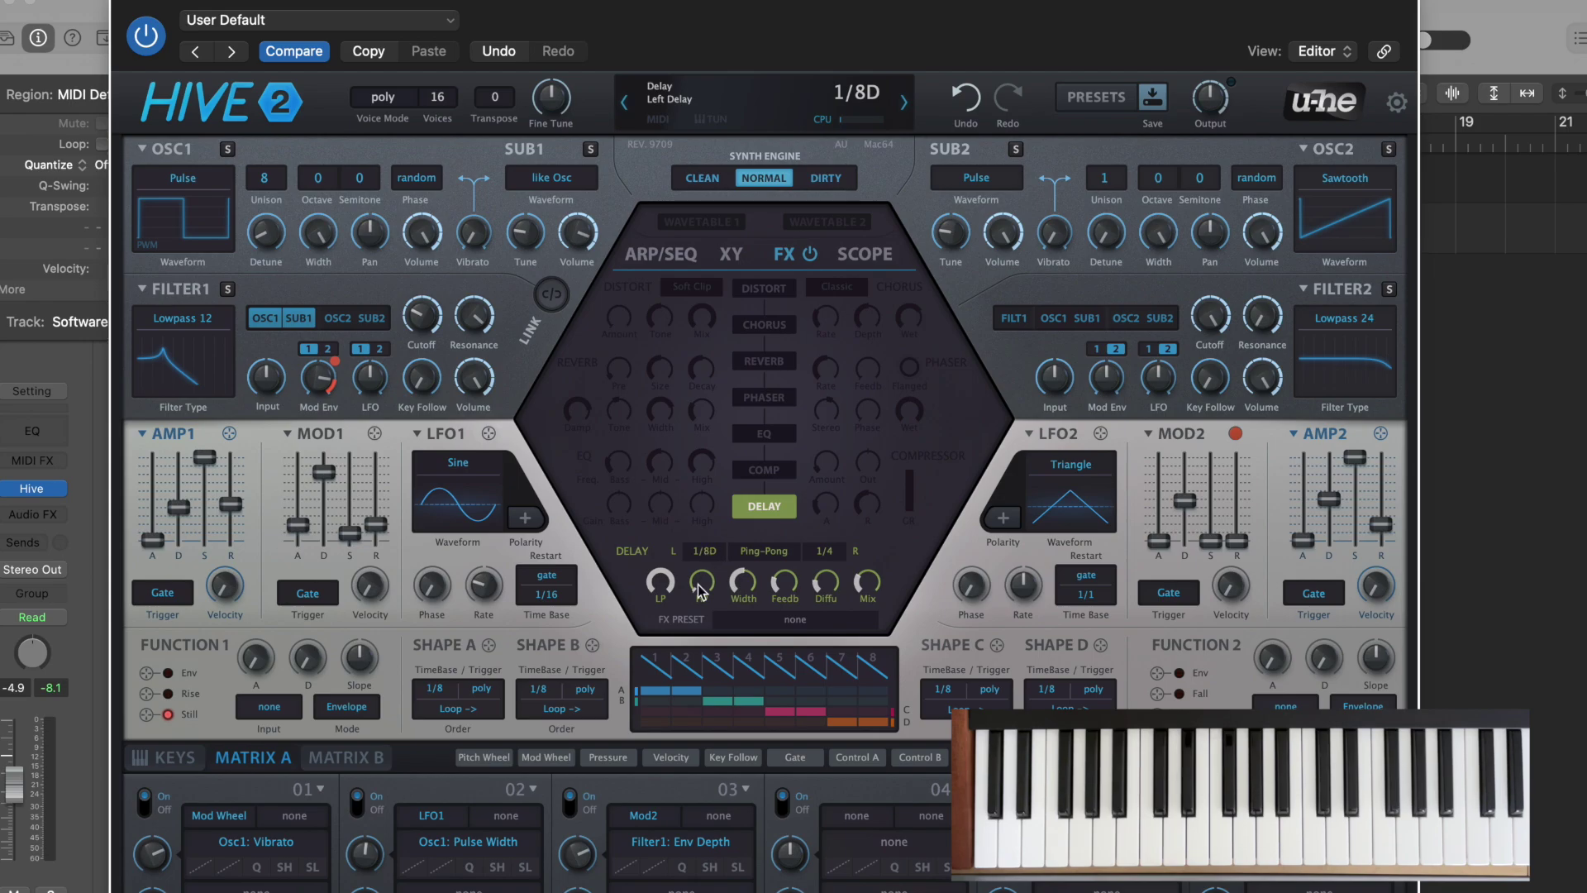
left_click(771, 551)
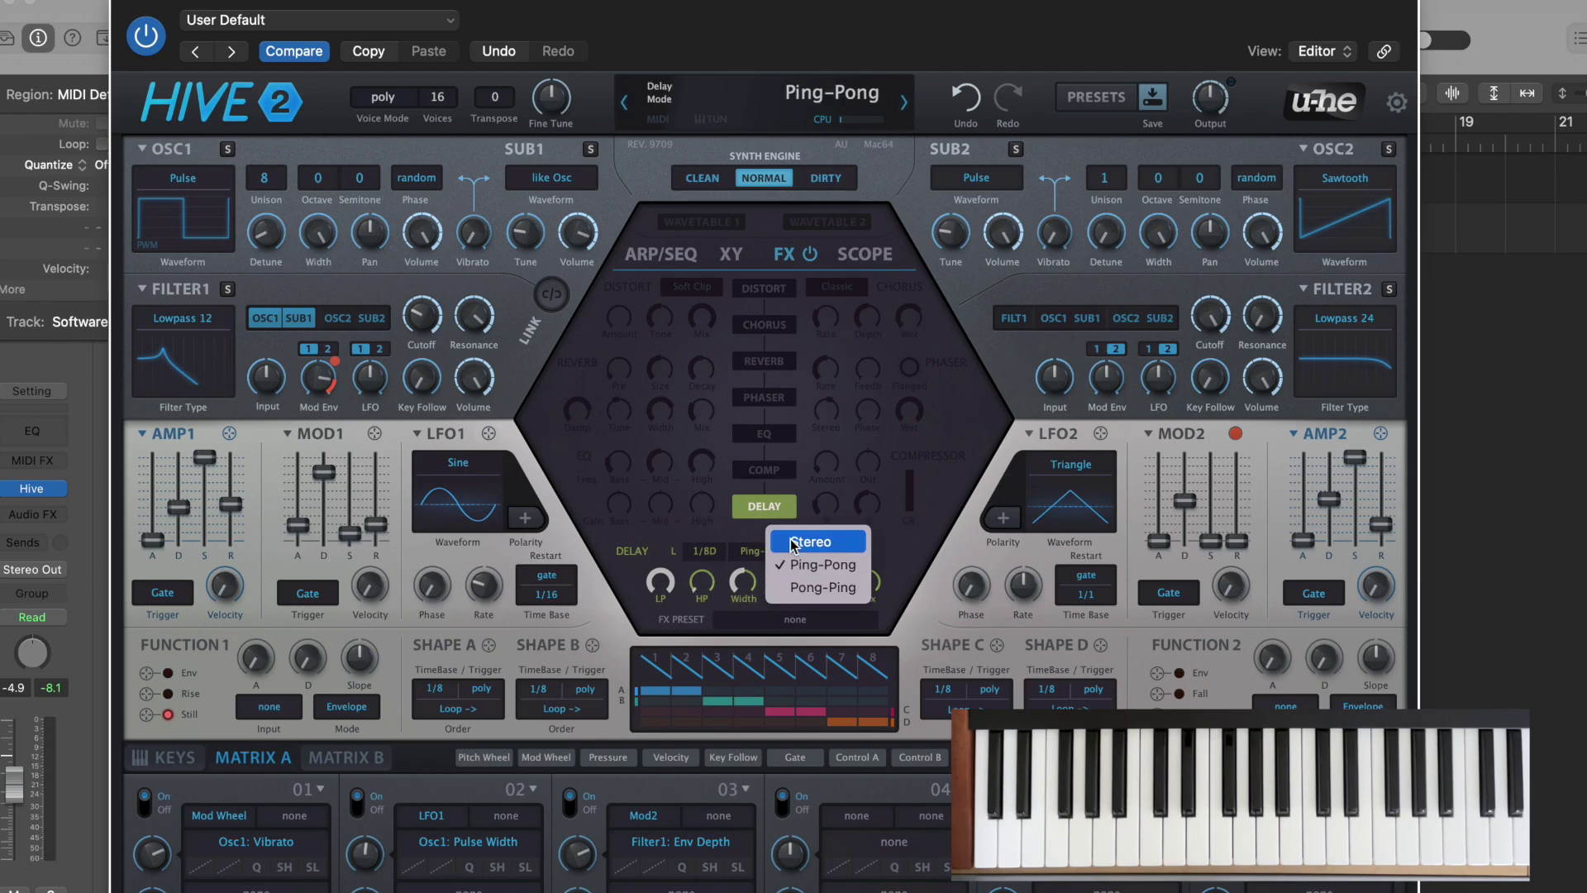
left_click(777, 566)
left_click(704, 552)
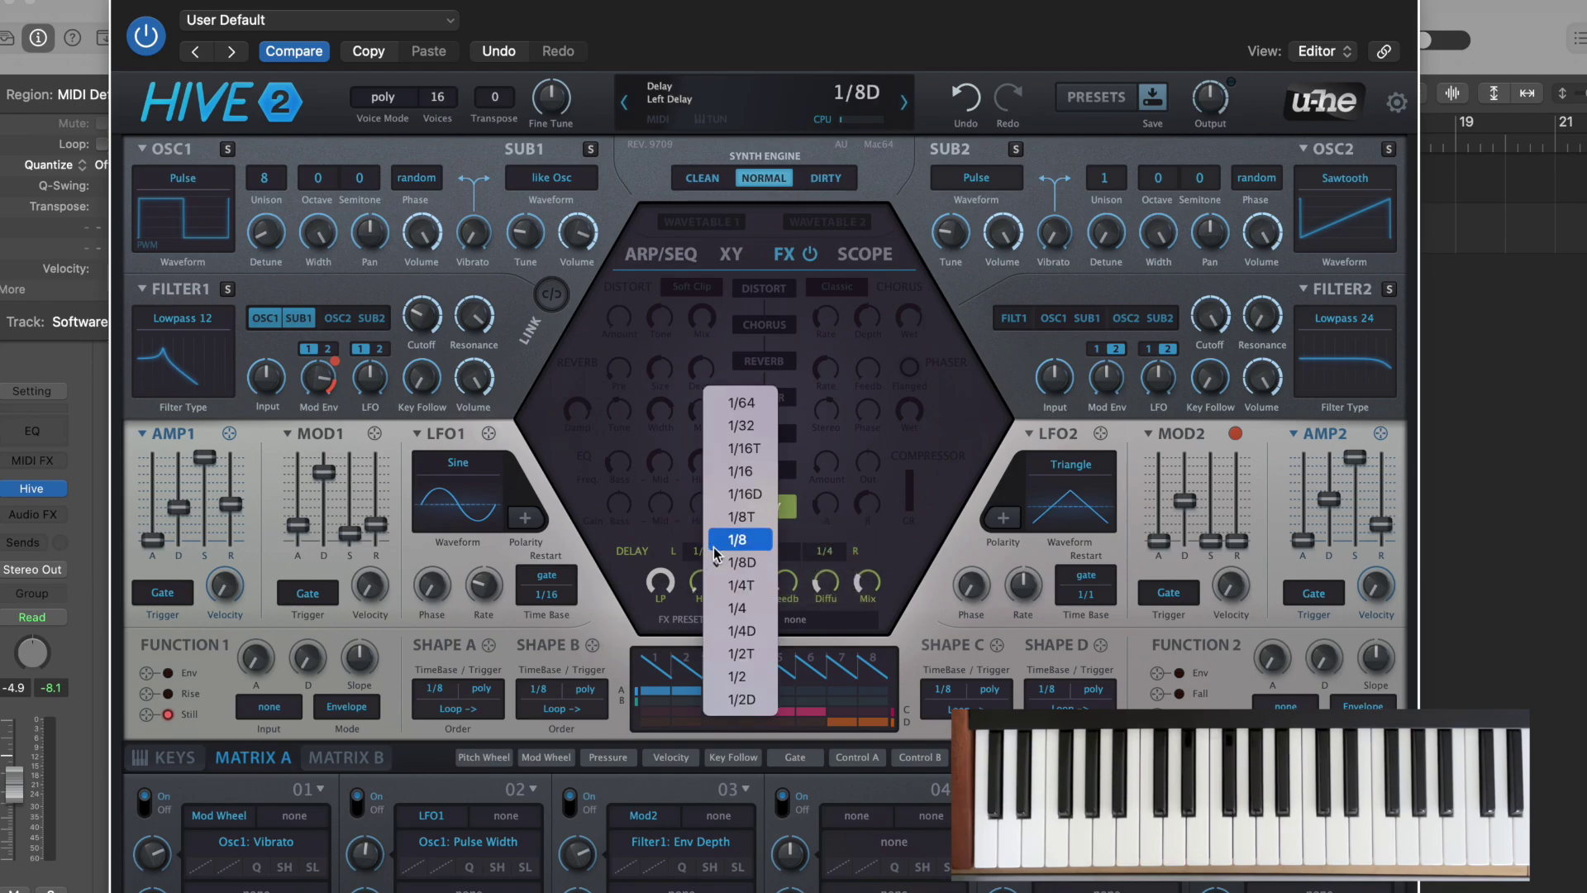
left_click(731, 521)
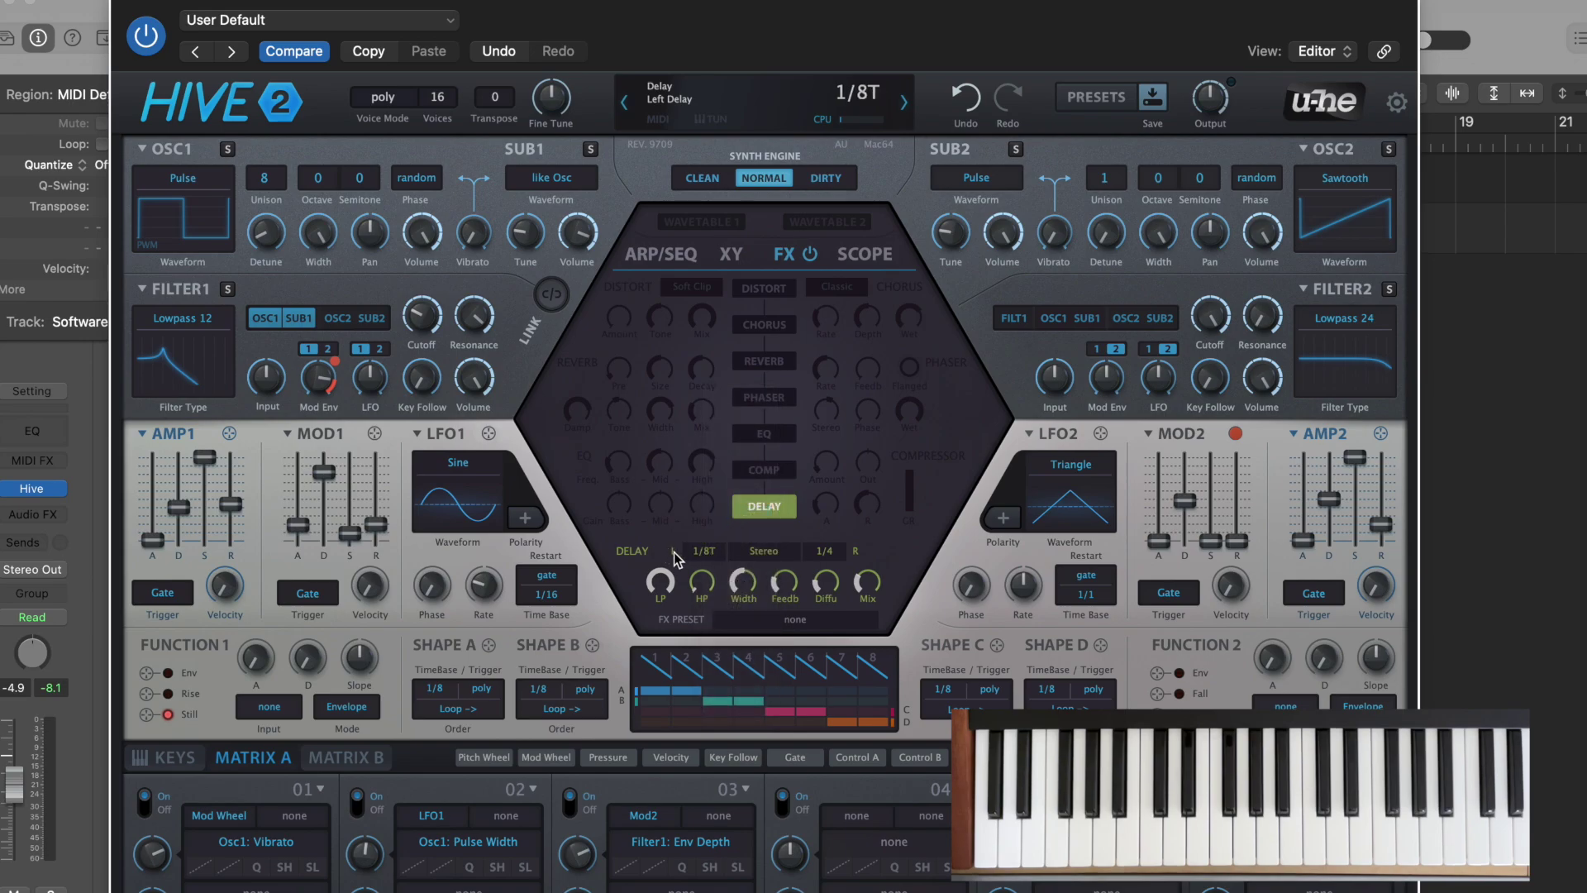
- Set the Delay's right delay time to 1/8 and raise its high-pass amount to thin out the repeats
left_click(816, 555)
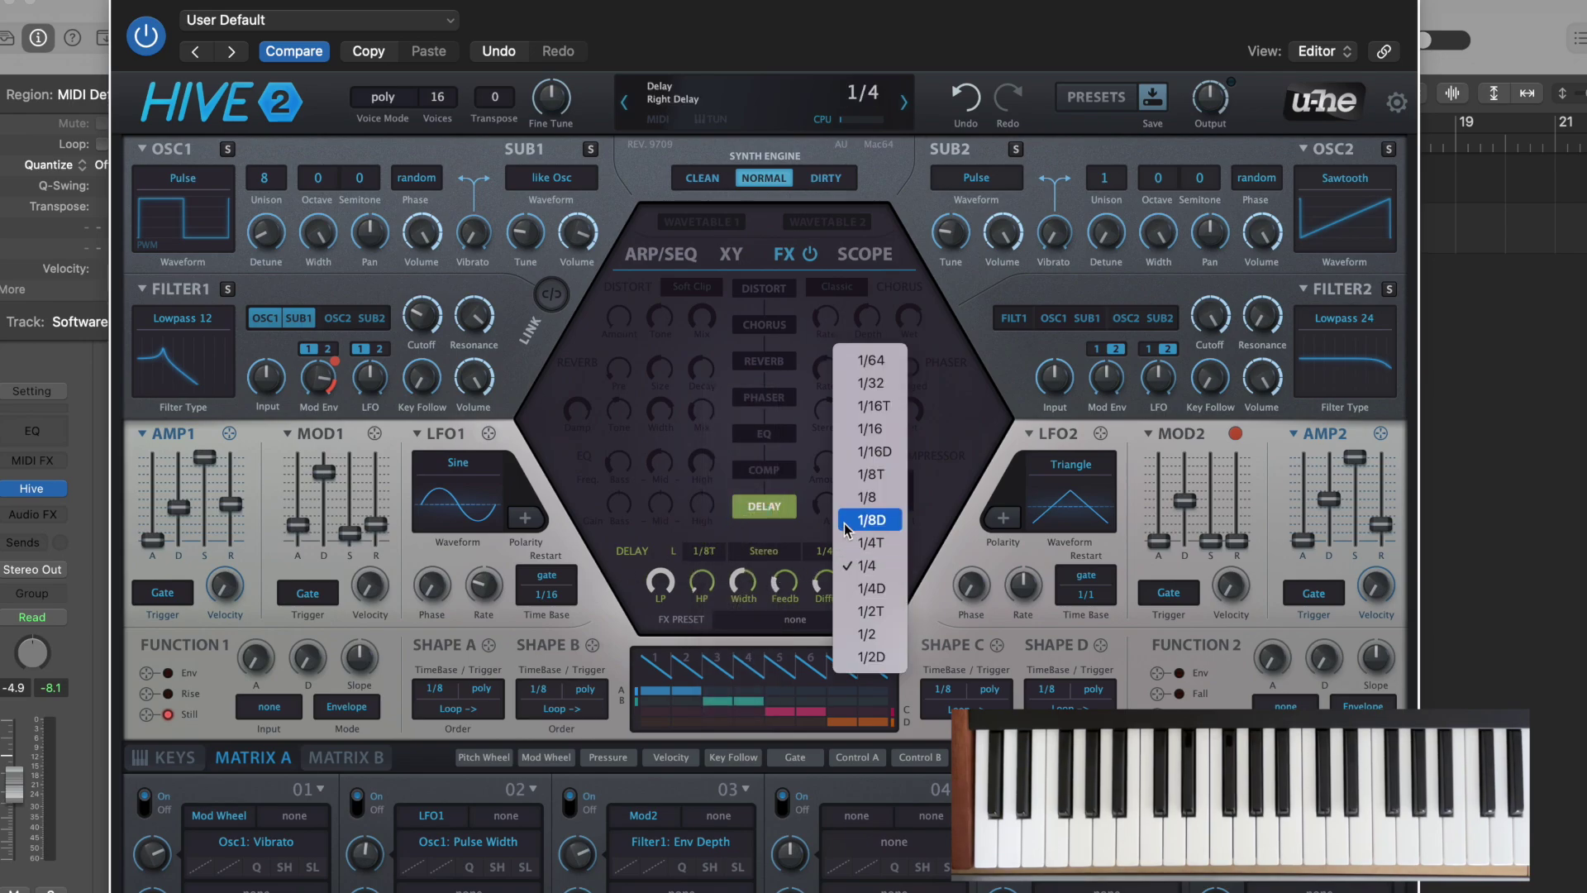
left_click(855, 497)
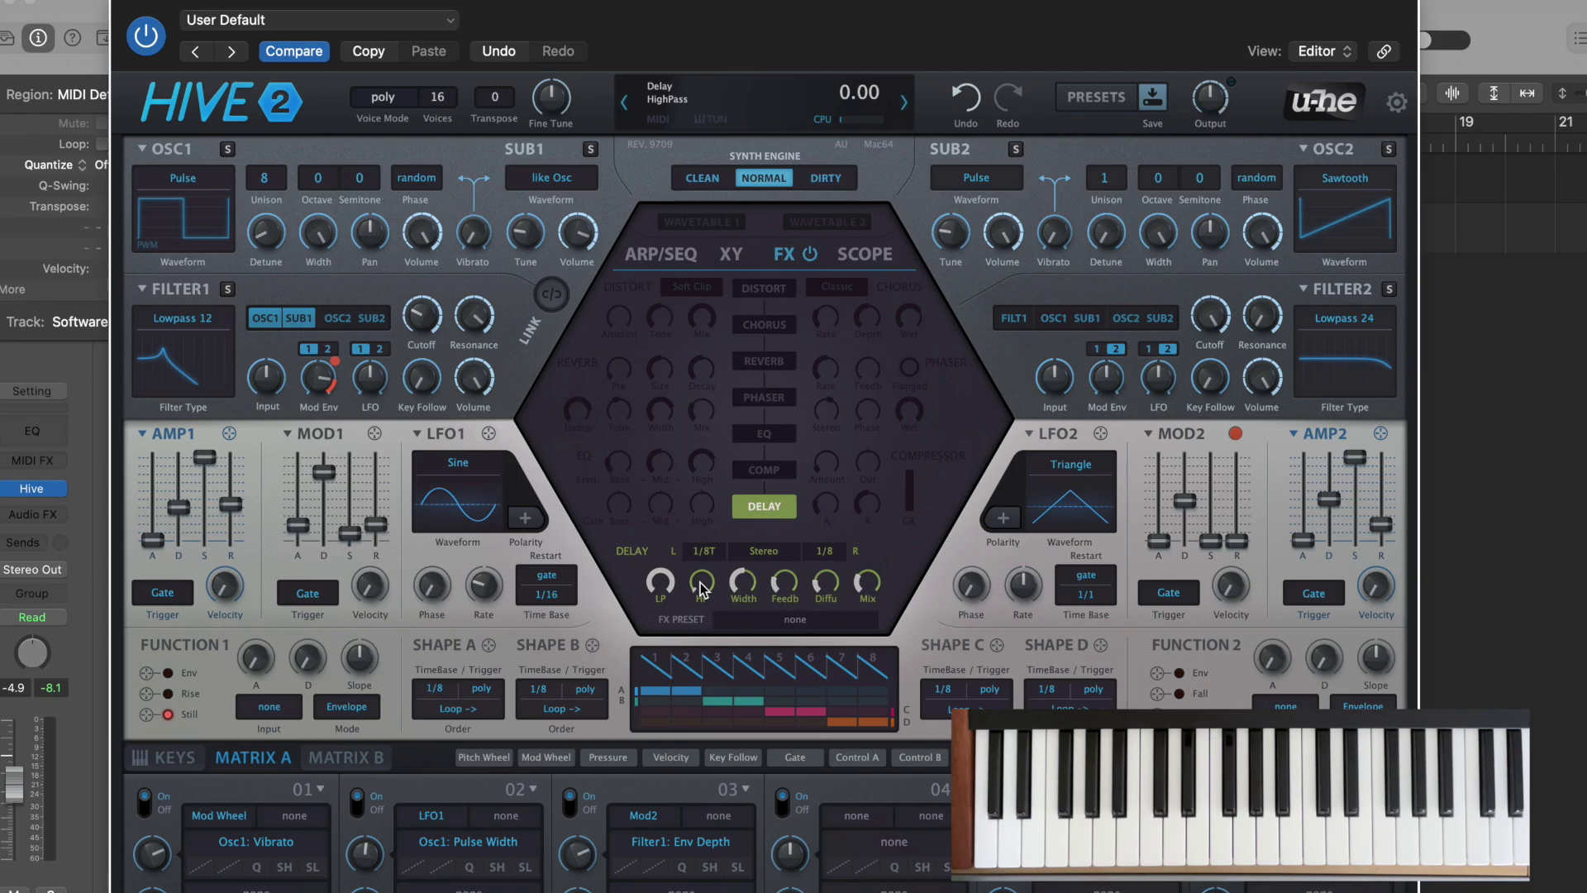
left_click_drag(701, 588, 686, 483)
- Raise the Delay's feedback and diffusion well above their defaults, with only a slight touch on its width
left_click_drag(738, 582, 737, 579)
left_click_drag(780, 584, 788, 516)
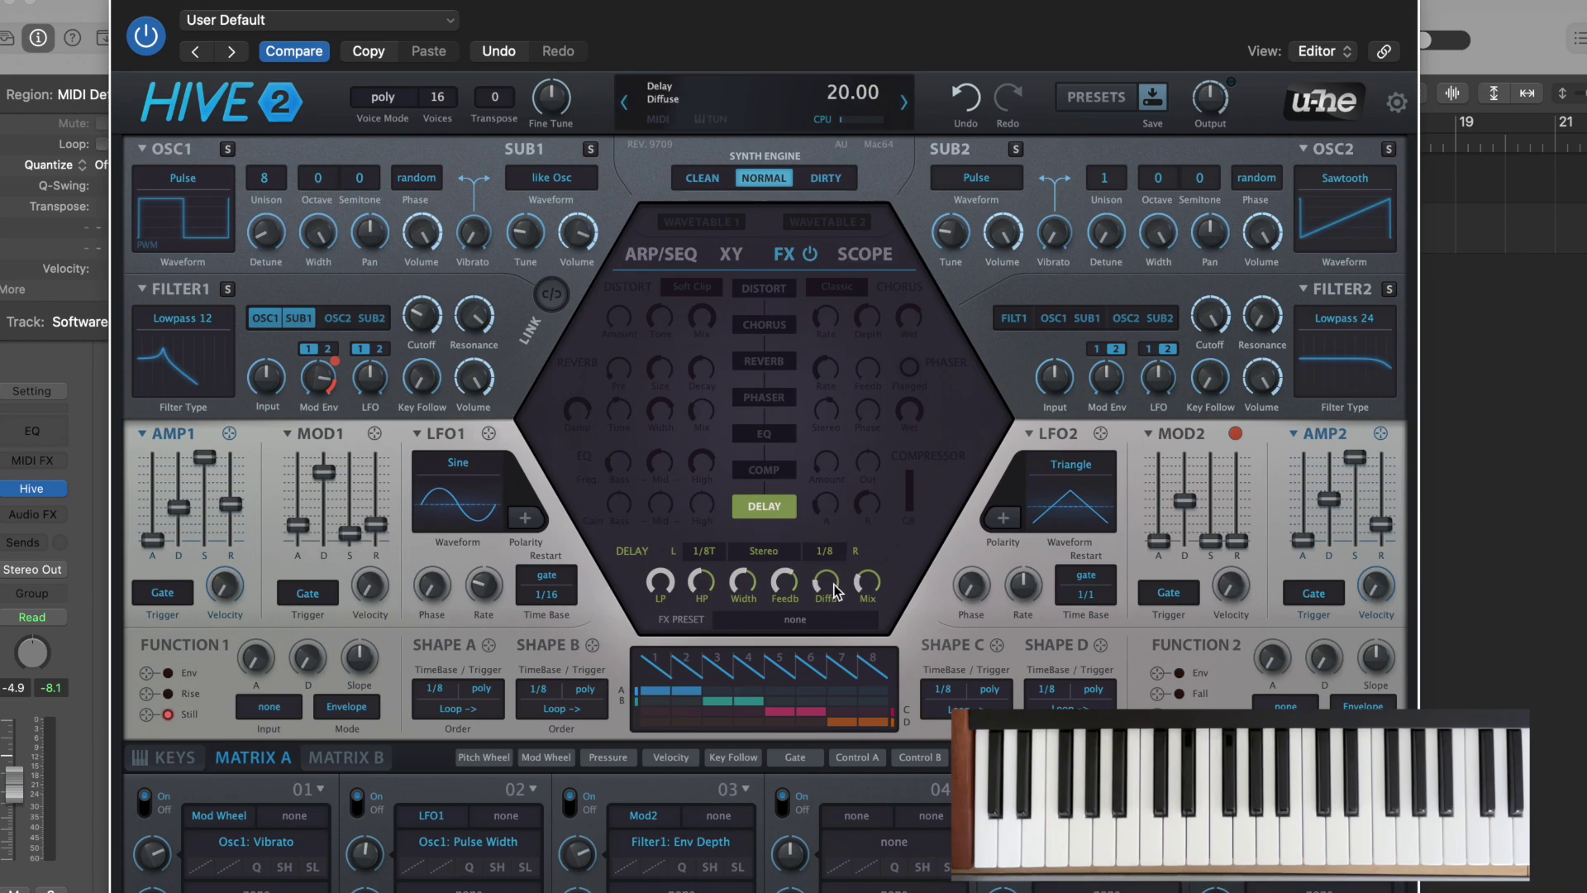
left_click_drag(826, 588, 827, 504)
- Raise the Delay's dry/wet mix, trying it as high as 79.50, and settle it back at roughly half
left_click_drag(875, 583, 873, 548)
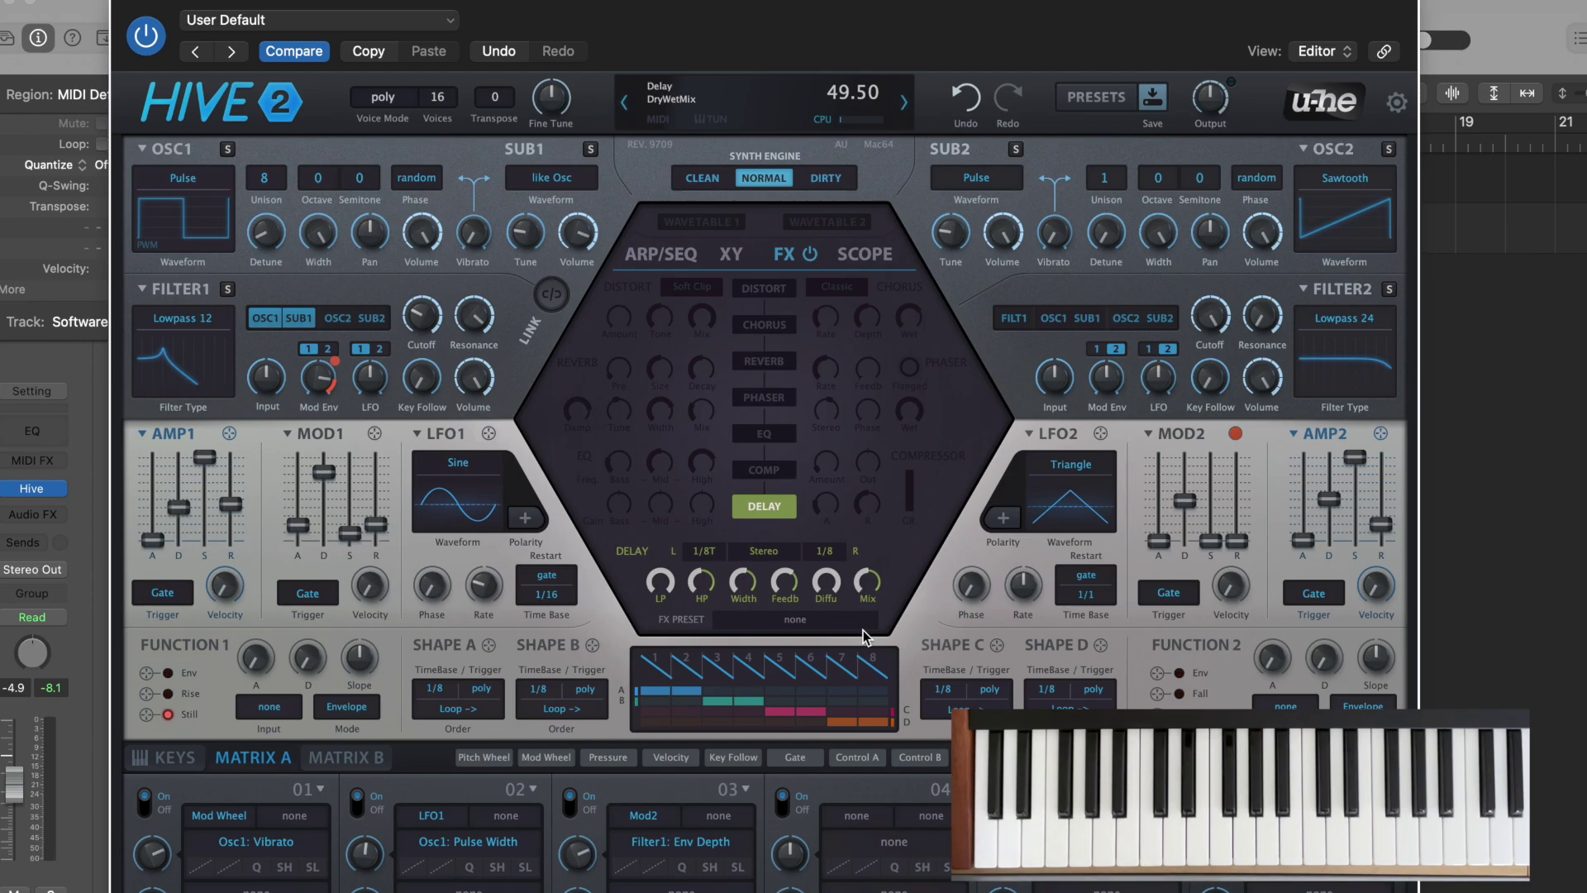
left_click_drag(862, 589, 856, 524)
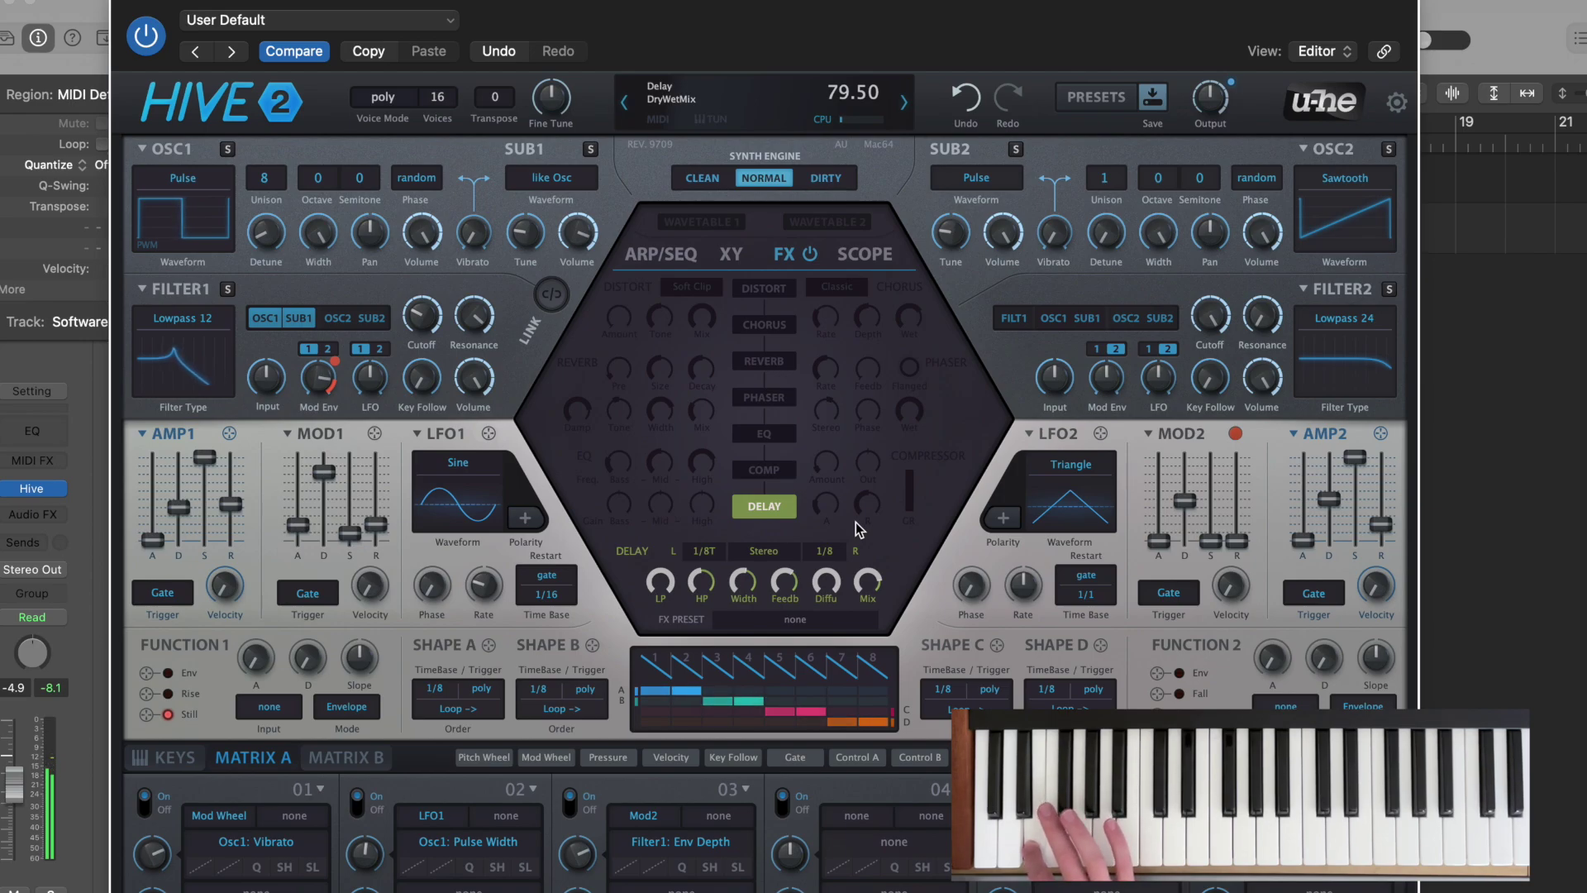
left_click_drag(868, 603, 870, 643)
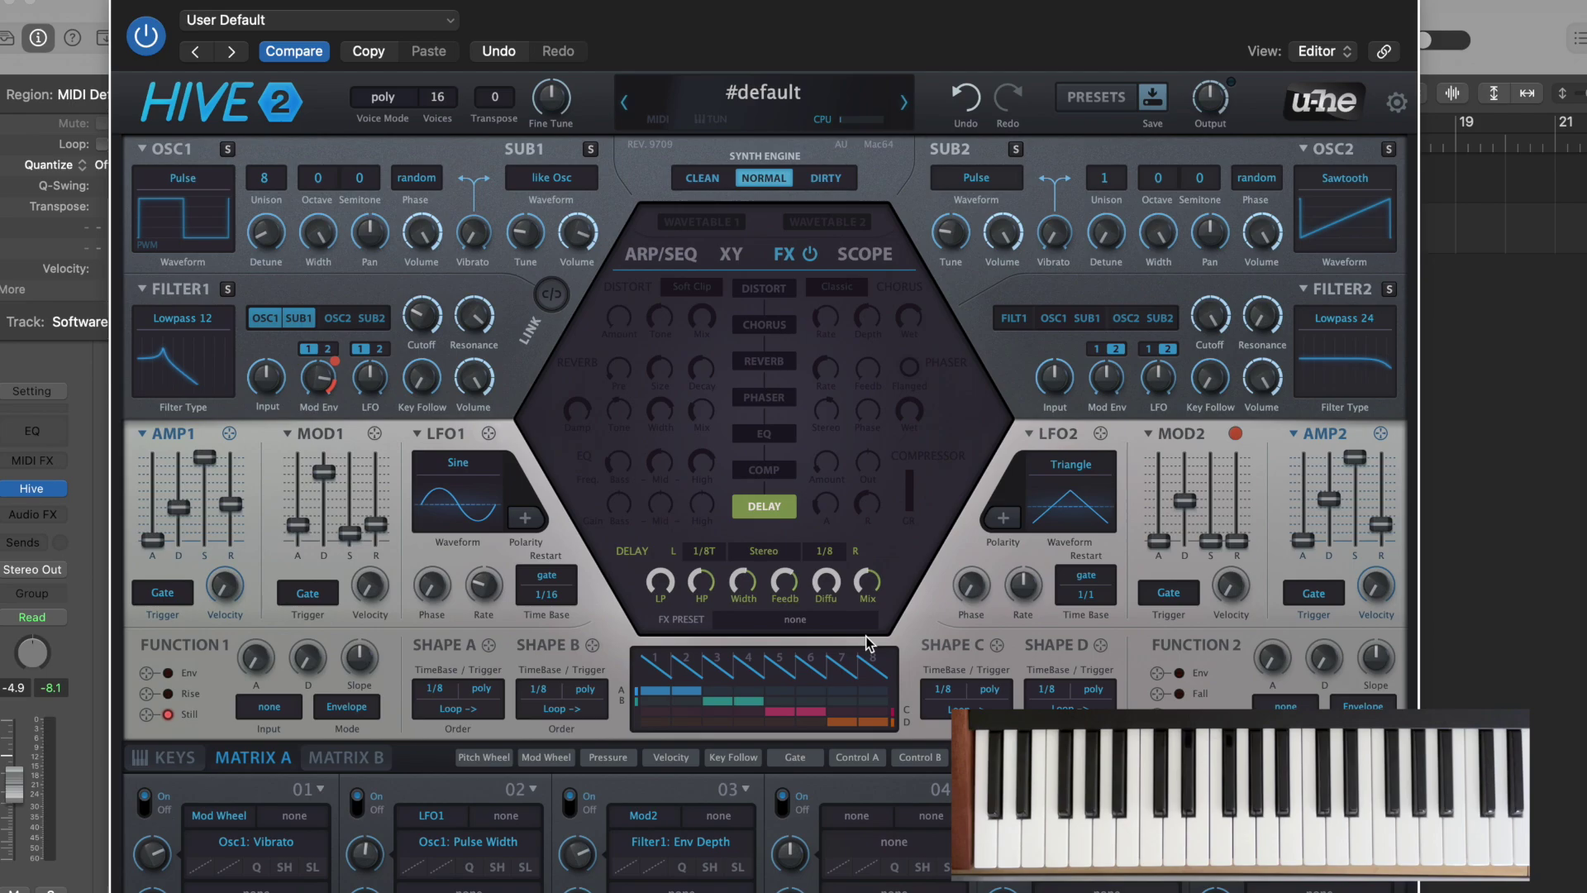